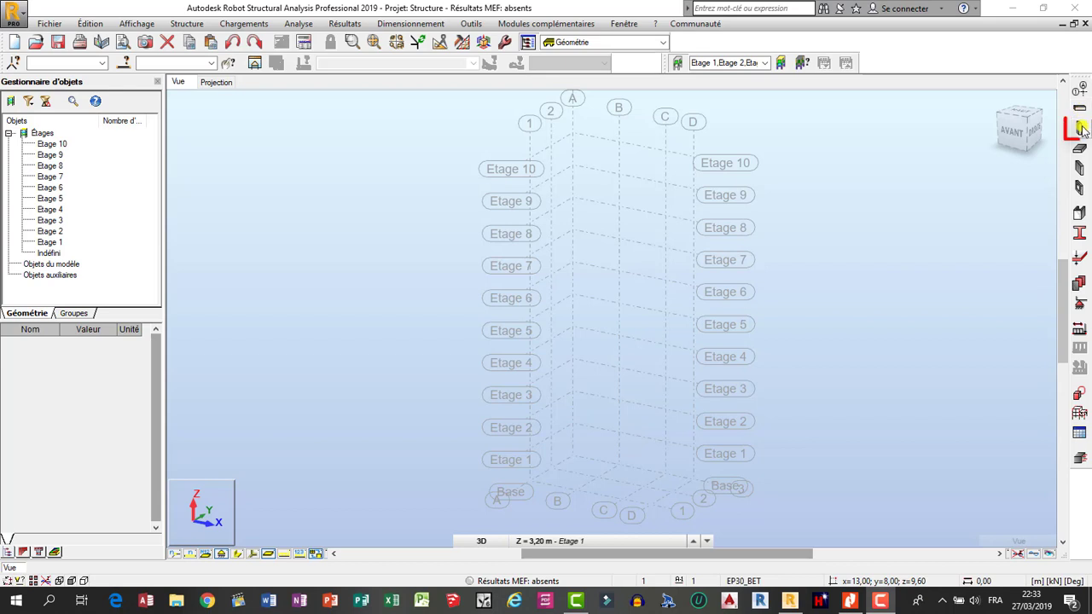
Step: Start a column definition with type Poteau BA and open a new section definition for it
click(1081, 128)
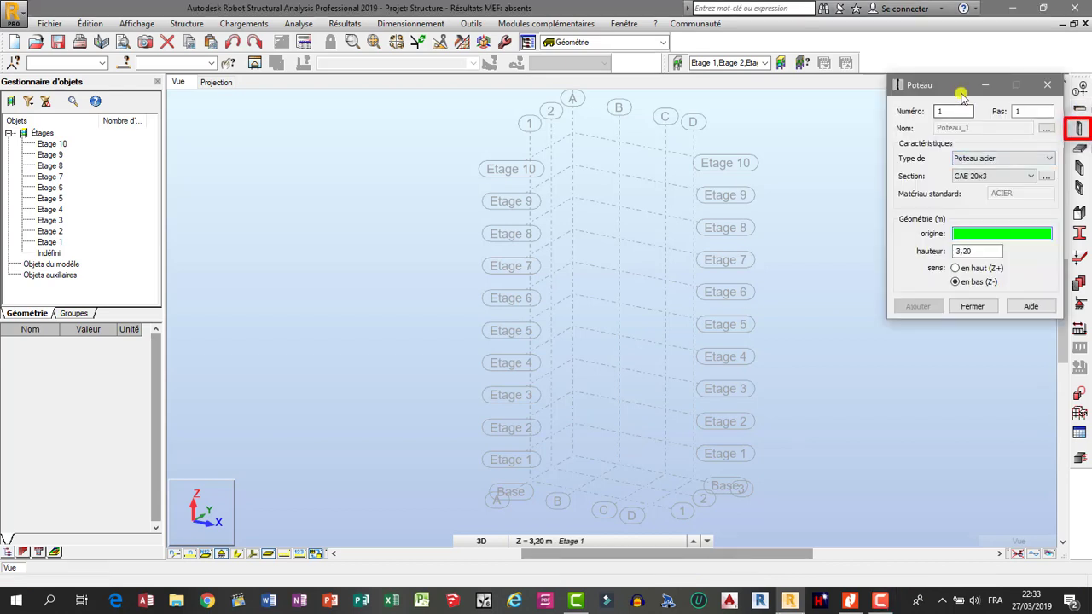
drag(956, 96, 336, 128)
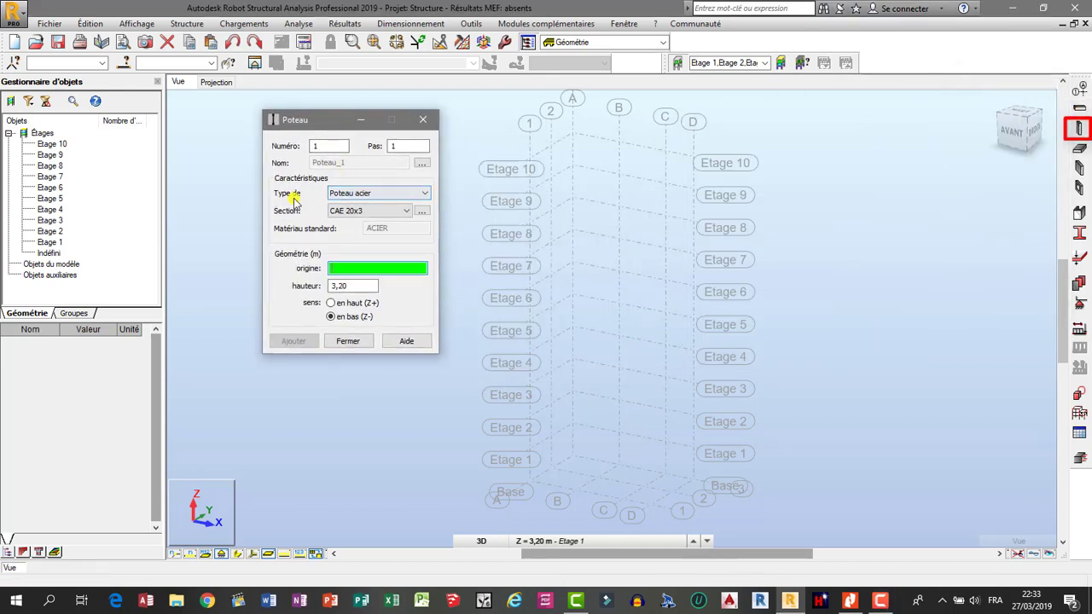
click(390, 194)
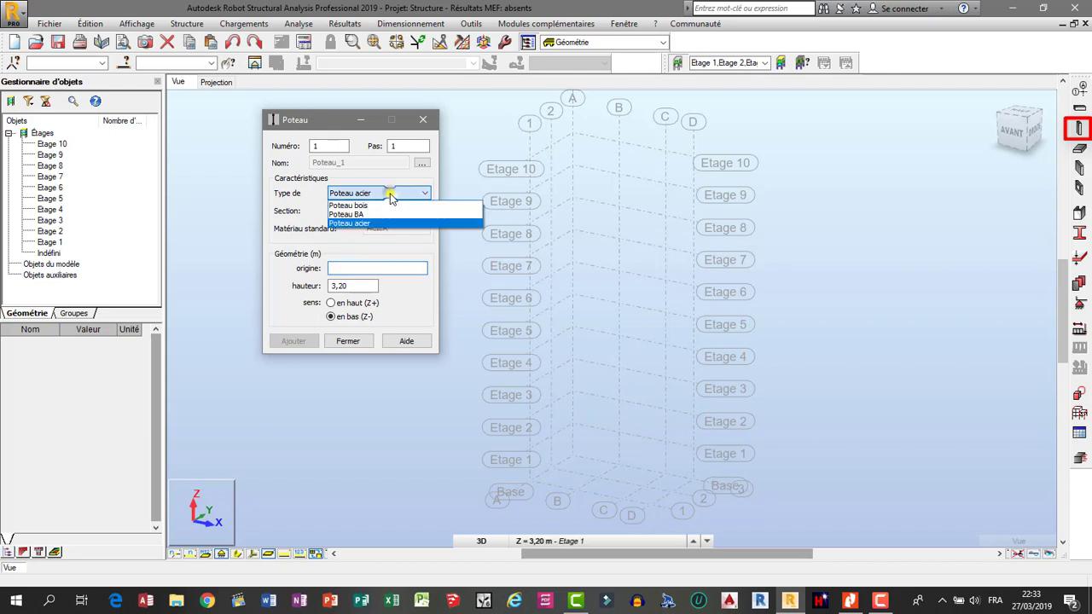
click(366, 215)
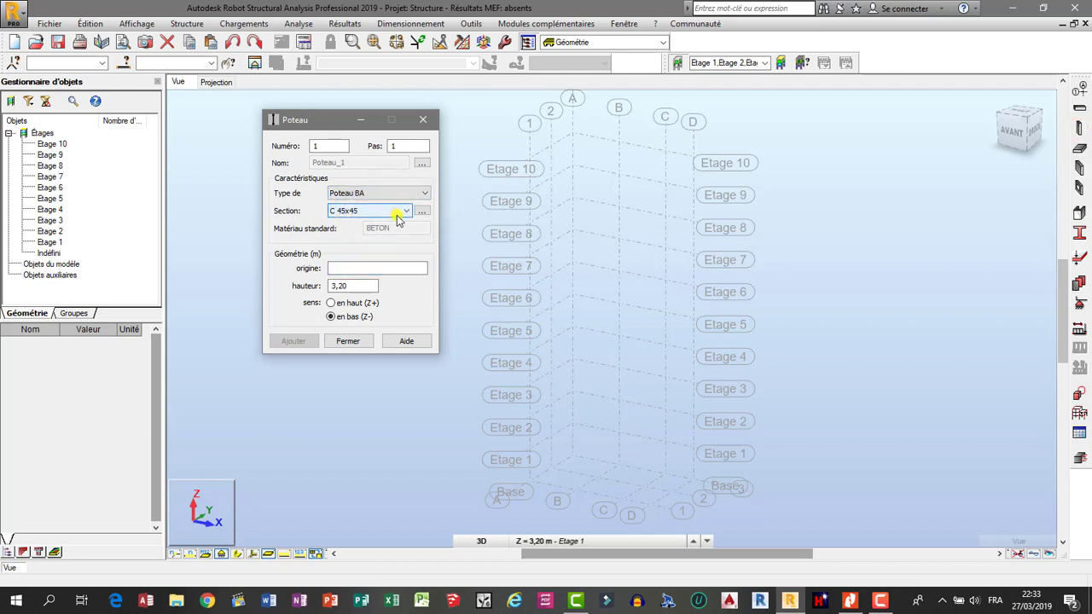
click(422, 212)
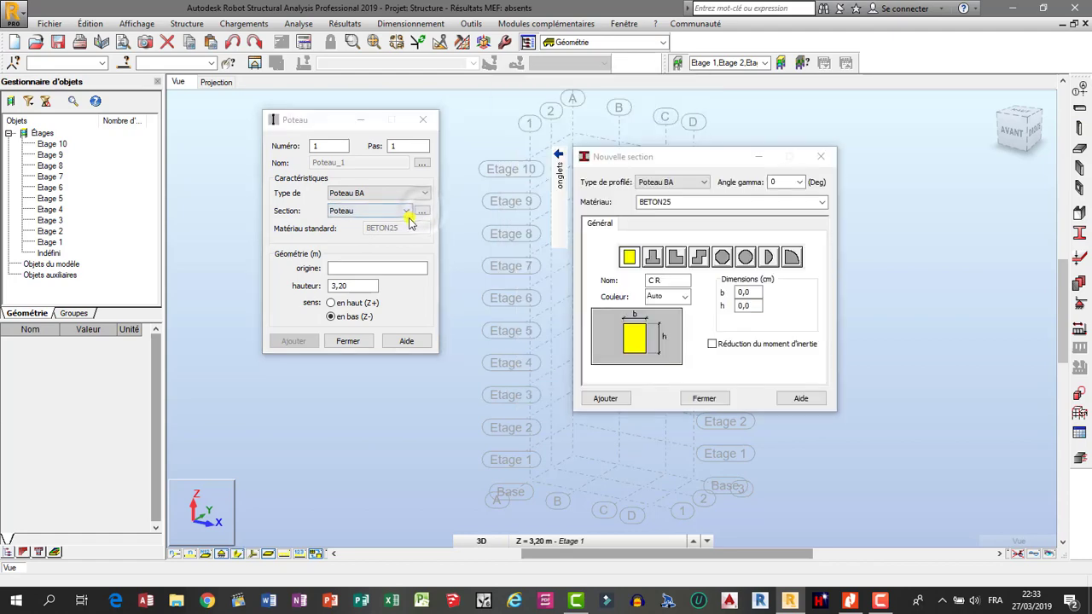
drag(691, 165, 601, 122)
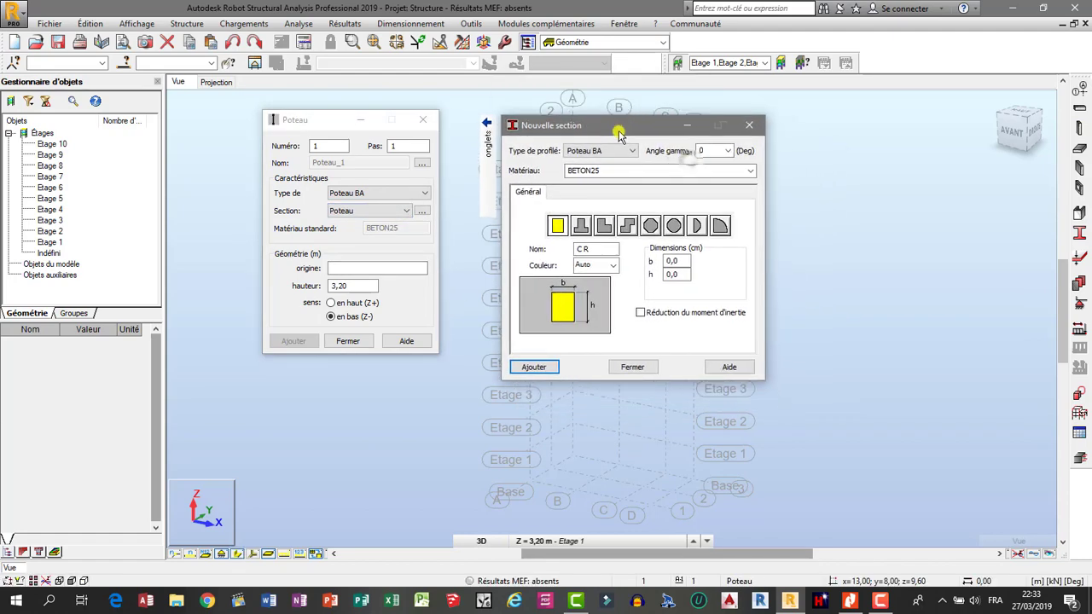
click(710, 140)
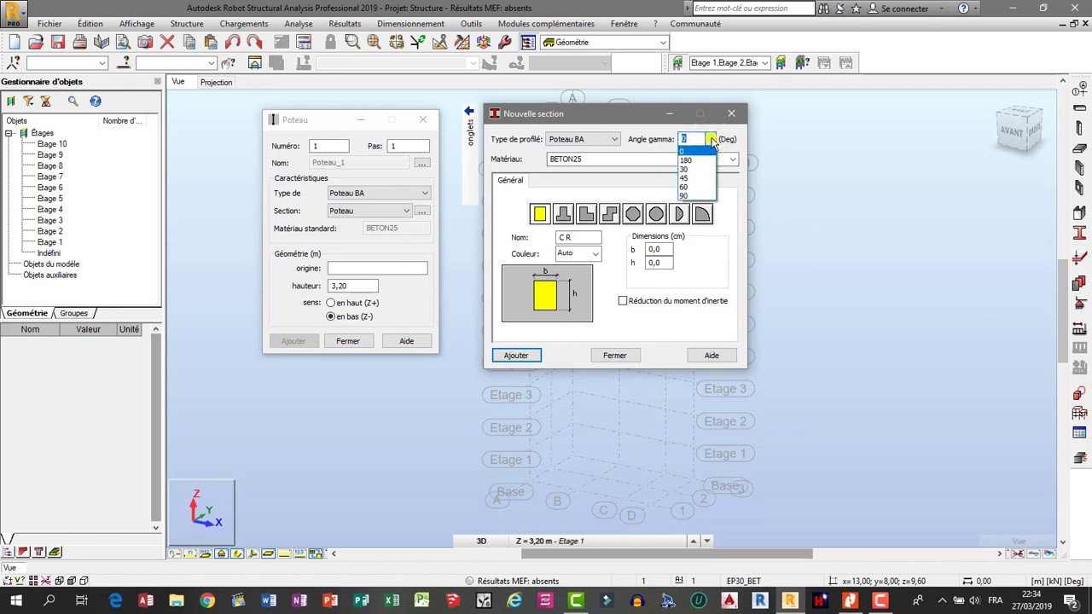
click(711, 139)
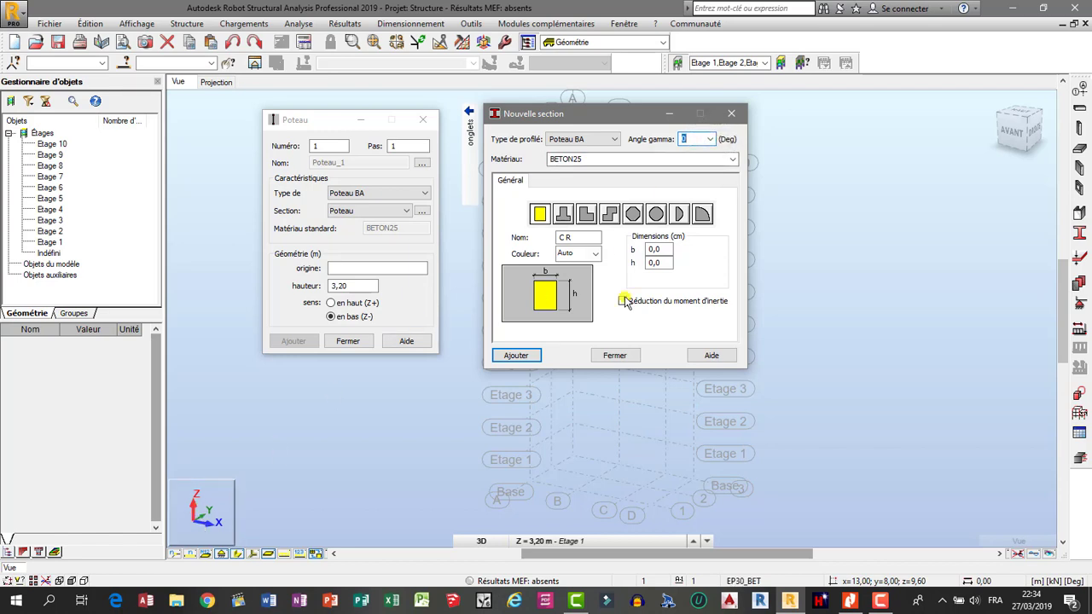
click(710, 139)
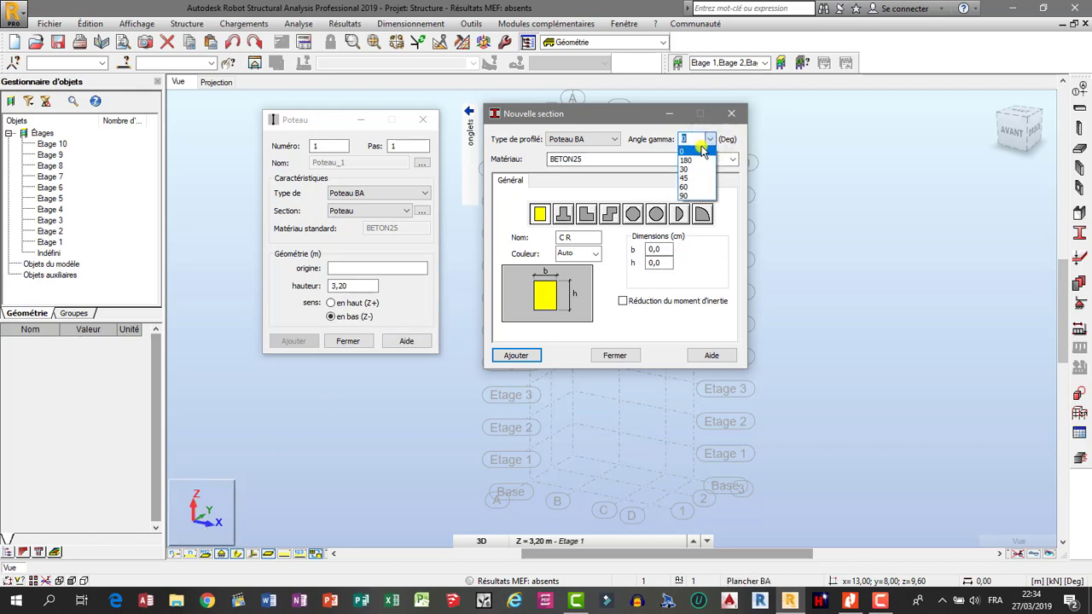
click(711, 140)
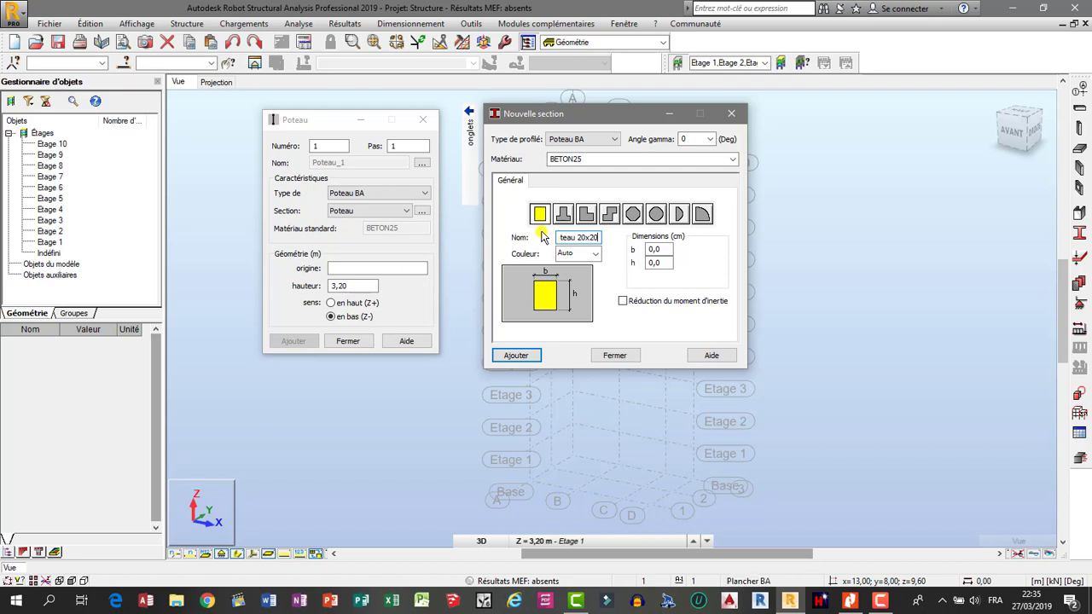
Step: Define the rectangular BETON25 column section "poteau 20x20" with b and h of 20 cm, and add it
click(595, 253)
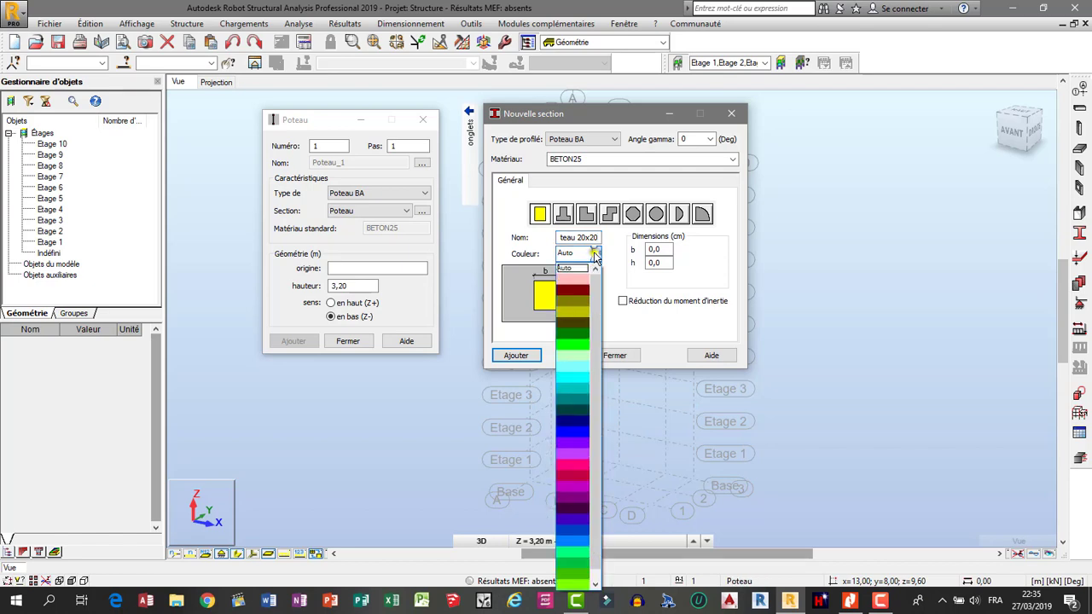
click(595, 255)
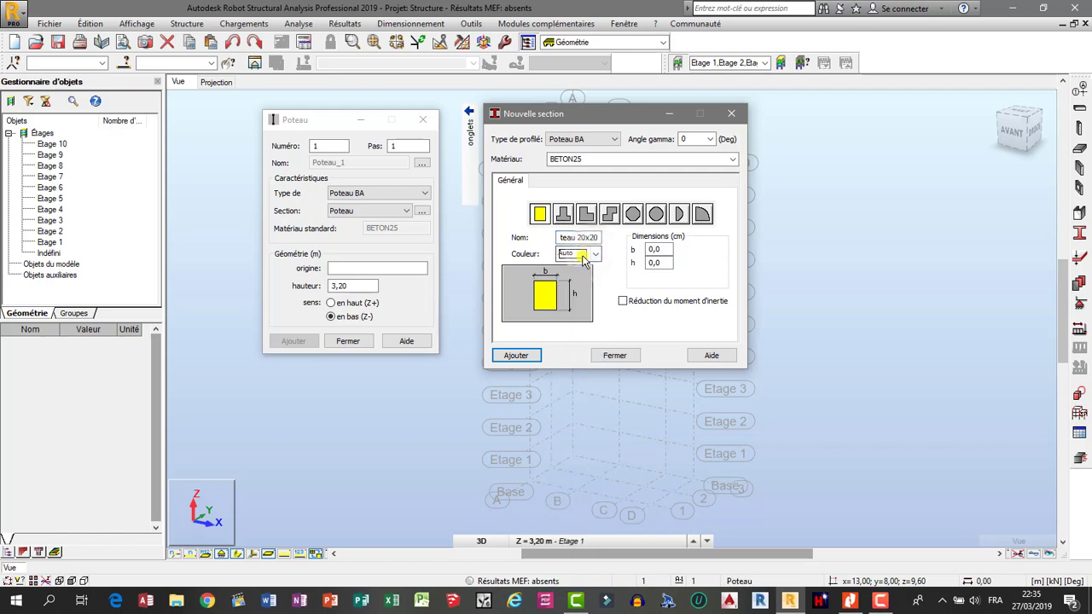
drag(663, 252, 637, 252)
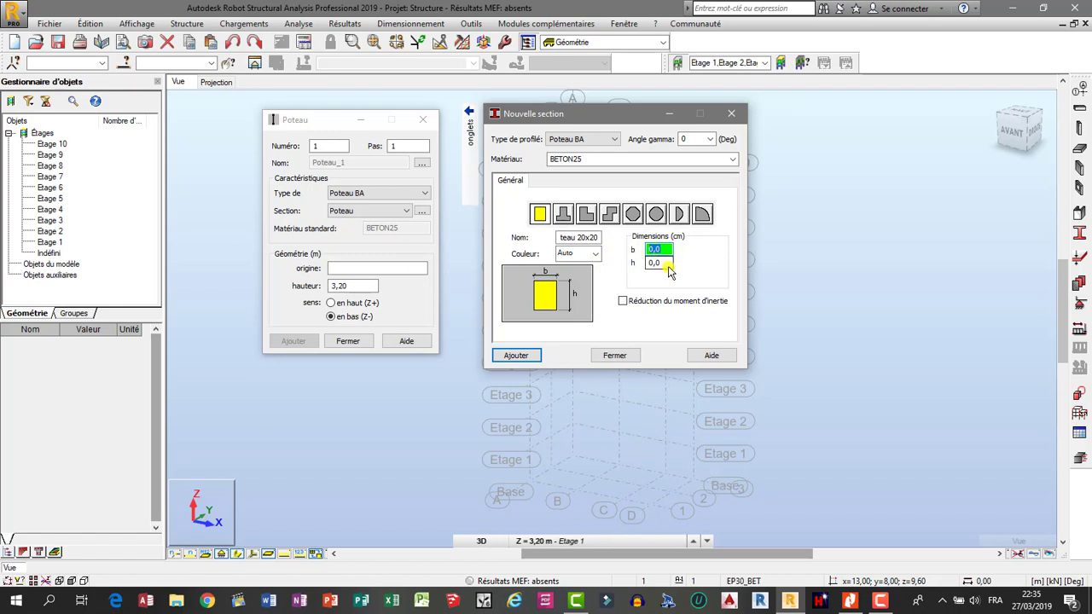
drag(667, 265, 635, 271)
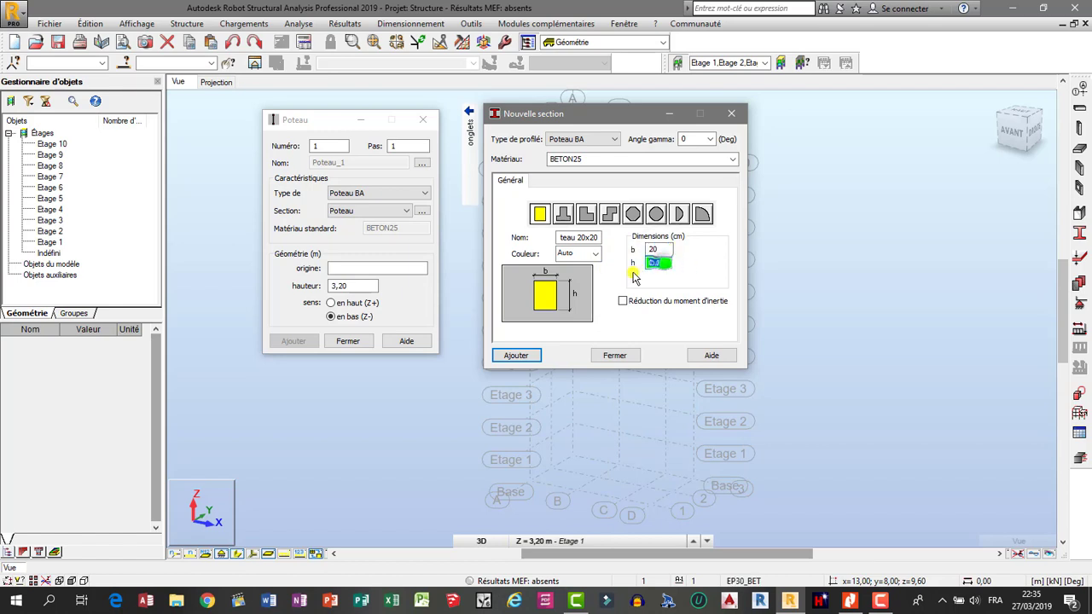
text(2)
click(521, 357)
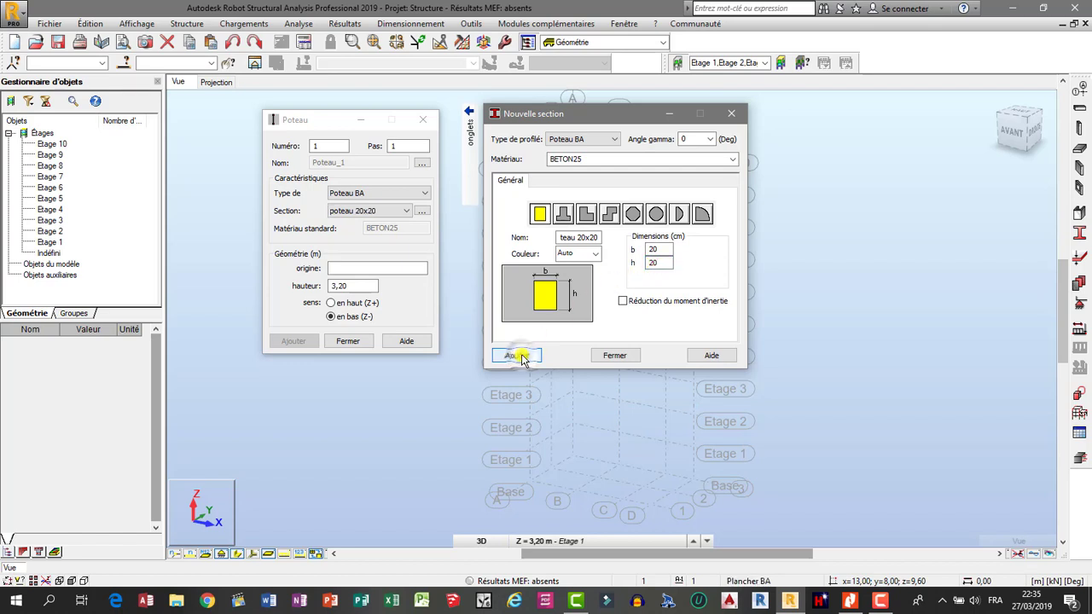
click(613, 357)
Step: Place a poteau 20x20 column, 3.20 m high and directed upward (Z+), at base grid intersection A-1 (0,00; 0,00; 0,00)
click(398, 212)
click(397, 215)
click(378, 268)
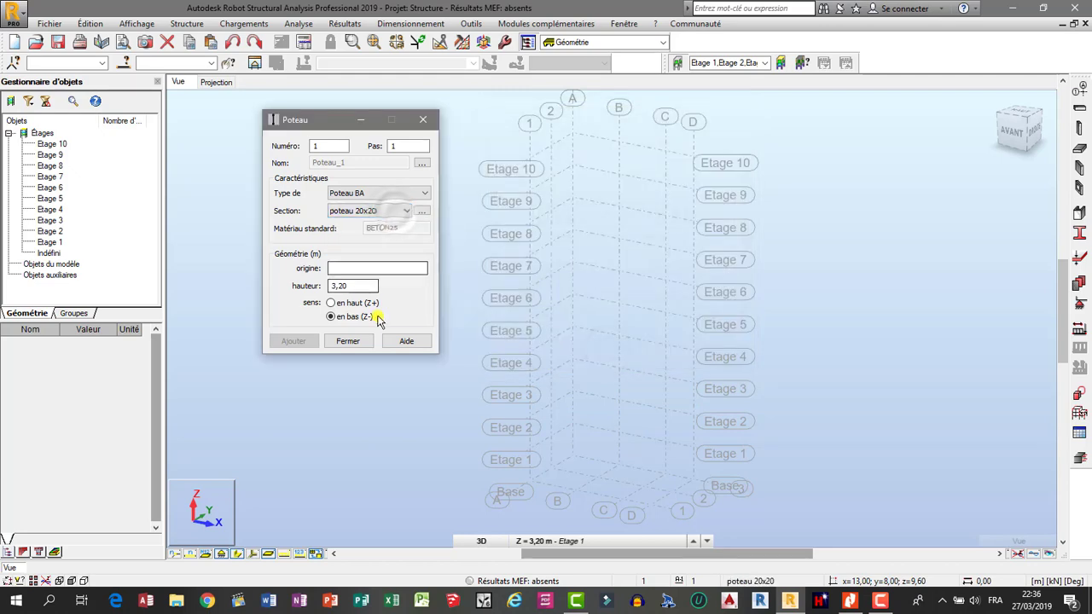
scroll(531, 348, up, 6)
scroll(489, 429, down, 3)
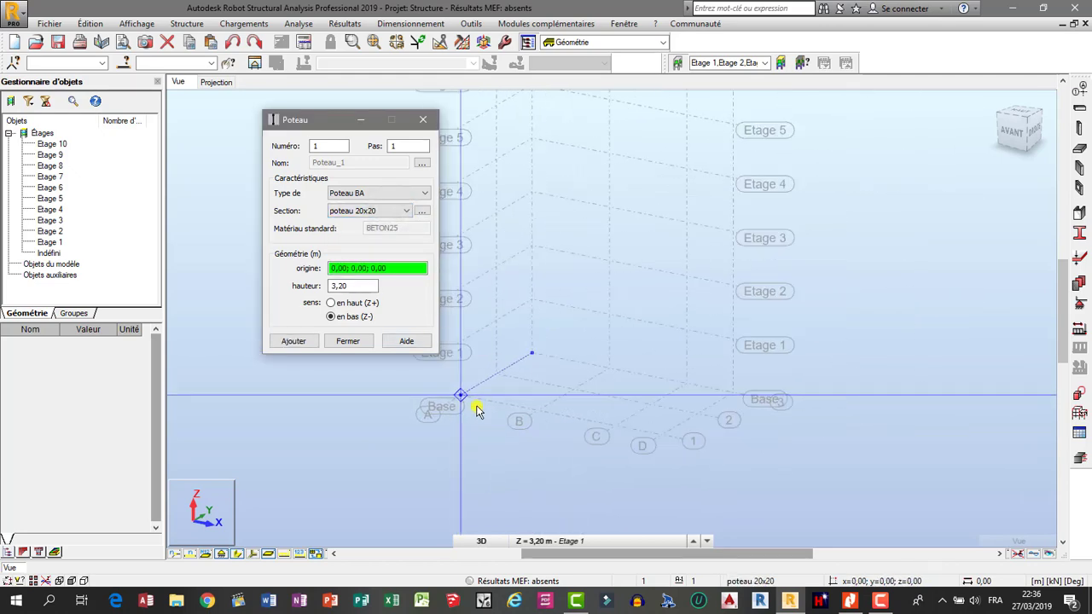
scroll(486, 397, up, 3)
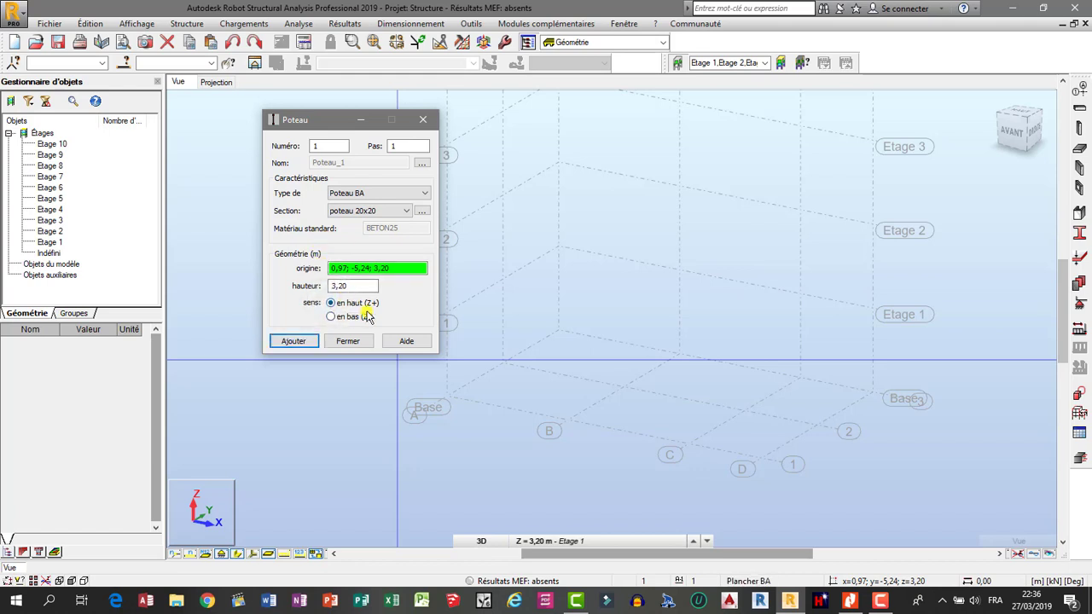
click(450, 395)
Step: Turn on the display of section shapes so that the column is drawn as a solid profile
scroll(469, 397, up, 3)
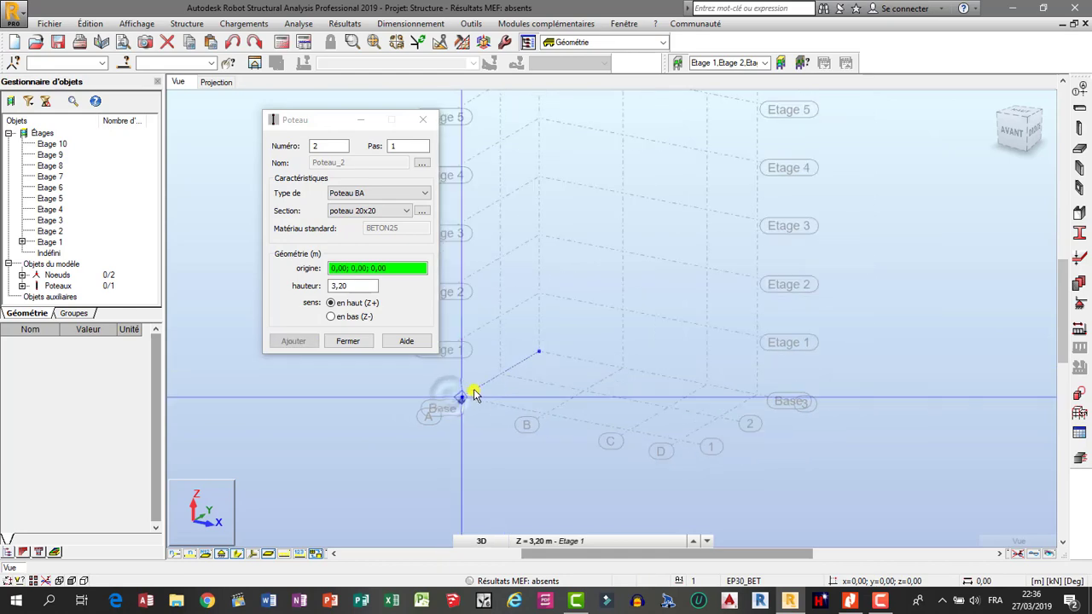
scroll(461, 410, down, 3)
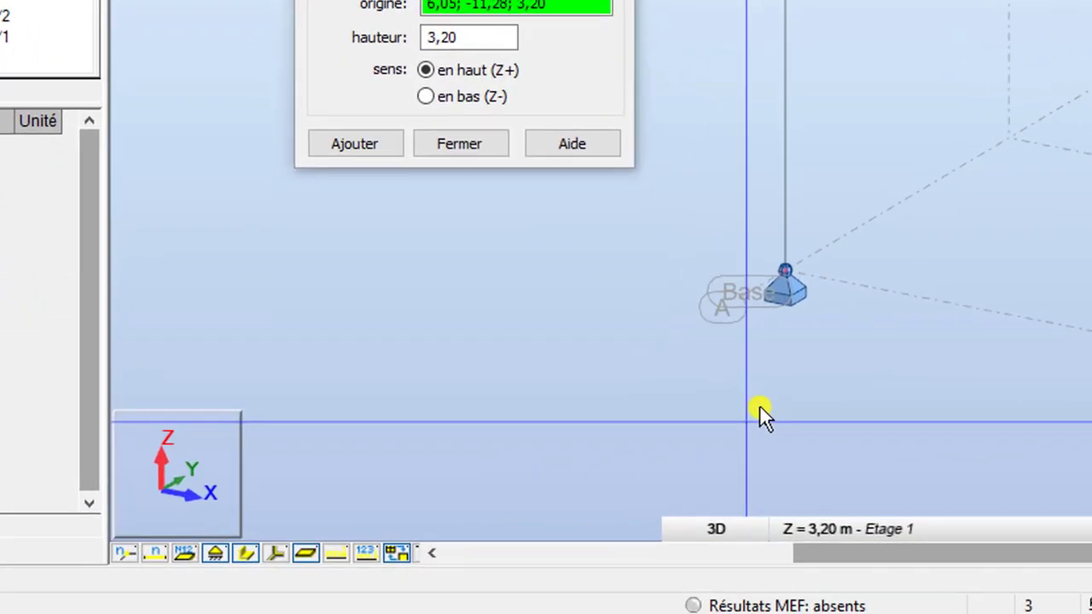
click(246, 555)
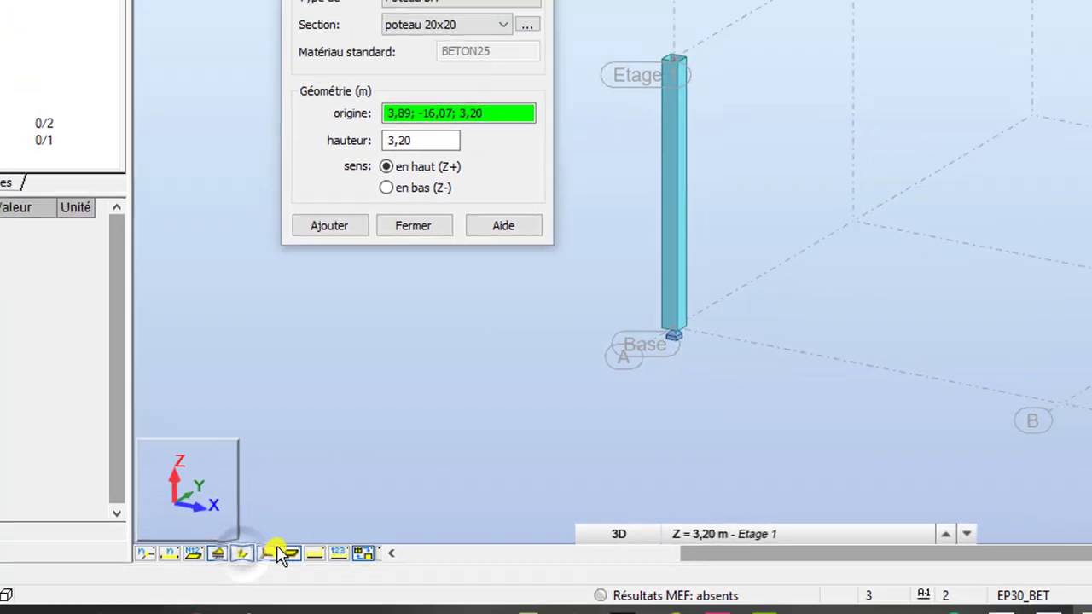
scroll(452, 456, down, 1)
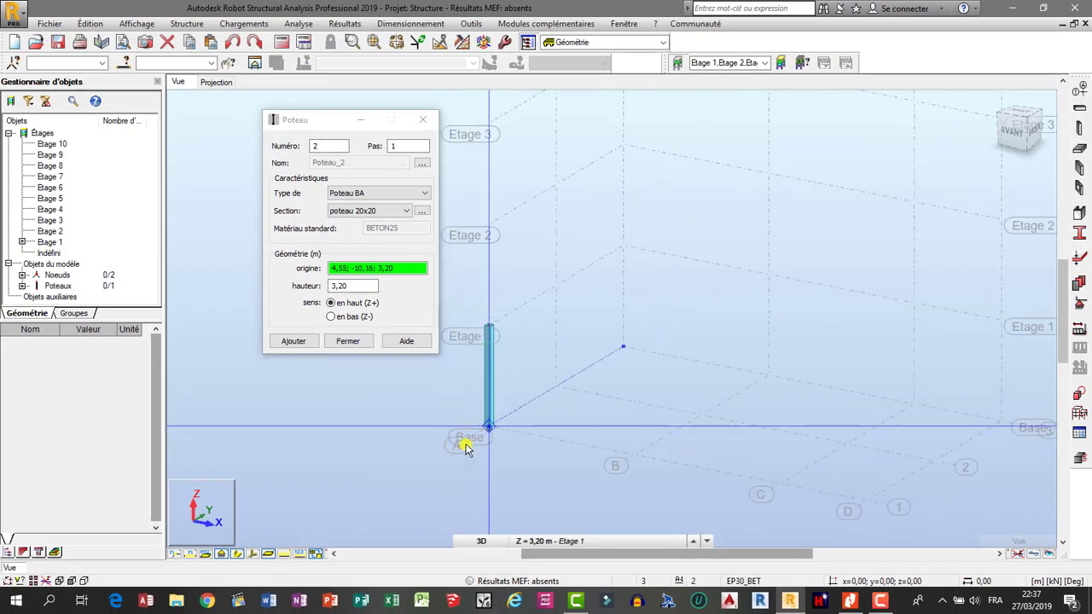
Step: Place poteau 20x20 columns at base grid intersections A-2, A-3, B-3, B-2 and B-1
click(555, 389)
click(623, 350)
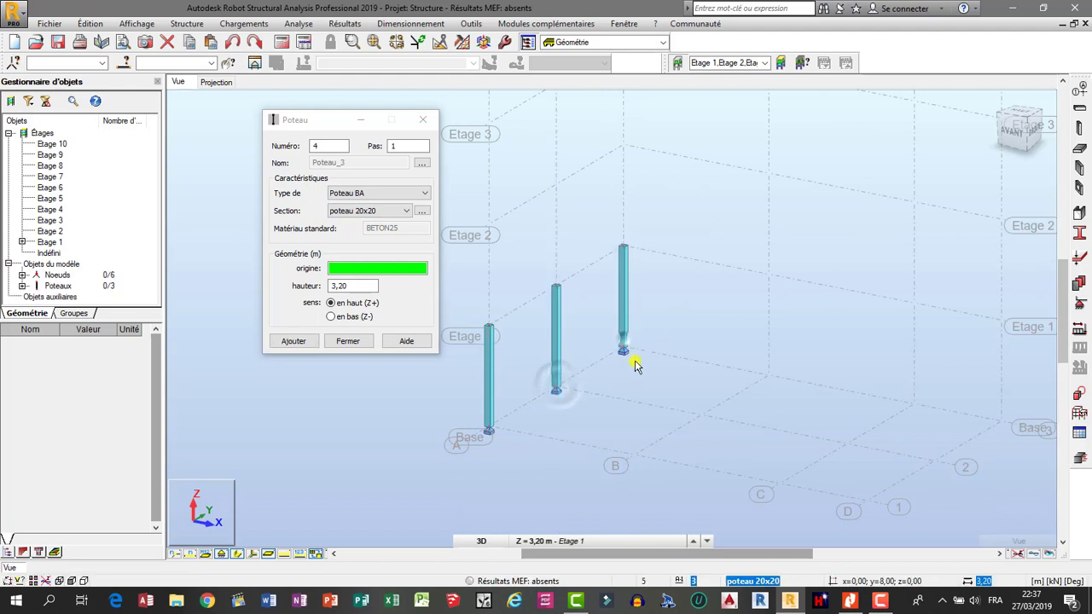
click(767, 373)
click(702, 415)
click(638, 460)
Step: Place poteau 20x20 columns at base grid intersections C-1, C-2, C-3, D-3 and D-2, and close the column definition
scroll(537, 471, down, 1)
click(738, 484)
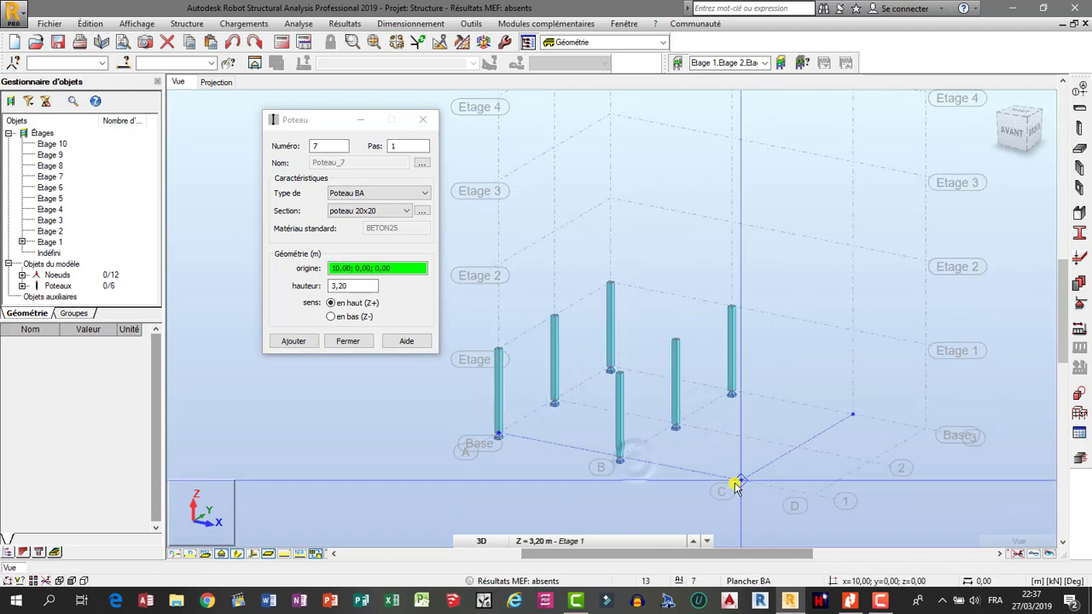
click(795, 451)
click(852, 416)
click(926, 432)
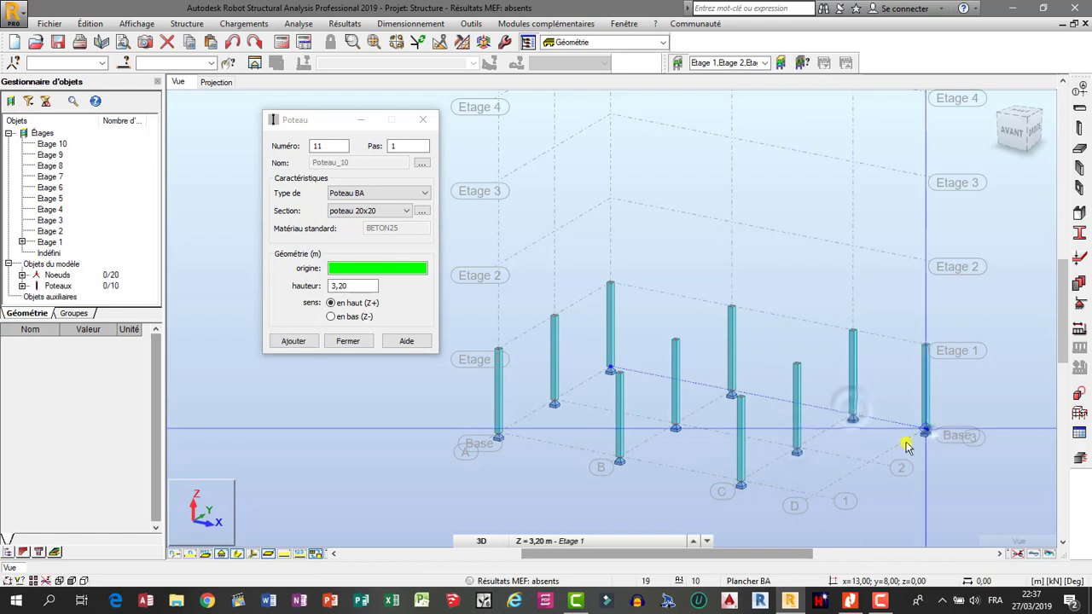
click(872, 462)
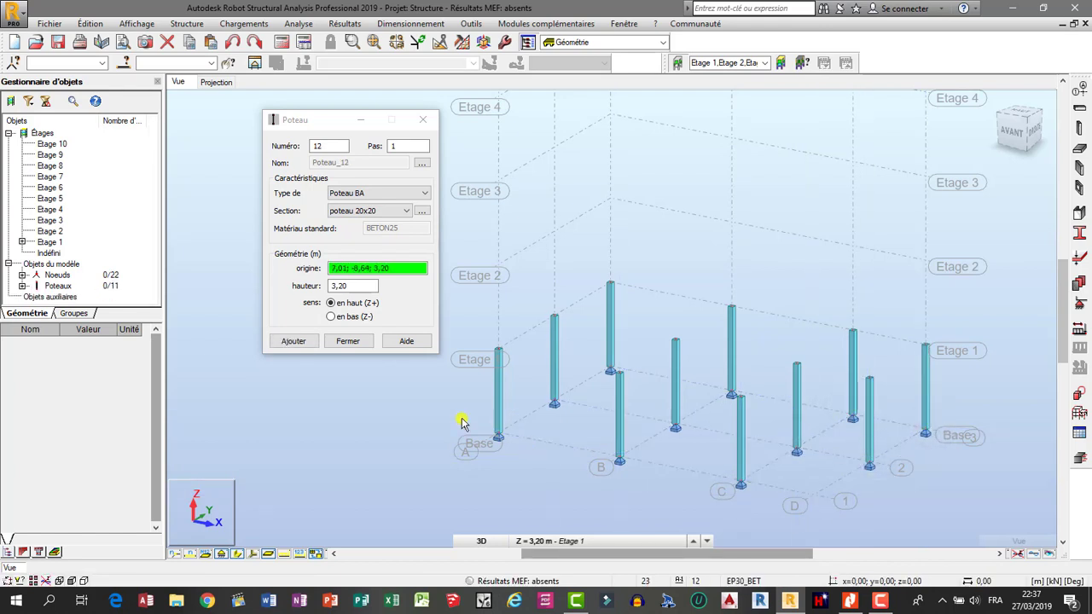
scroll(463, 423, down, 2)
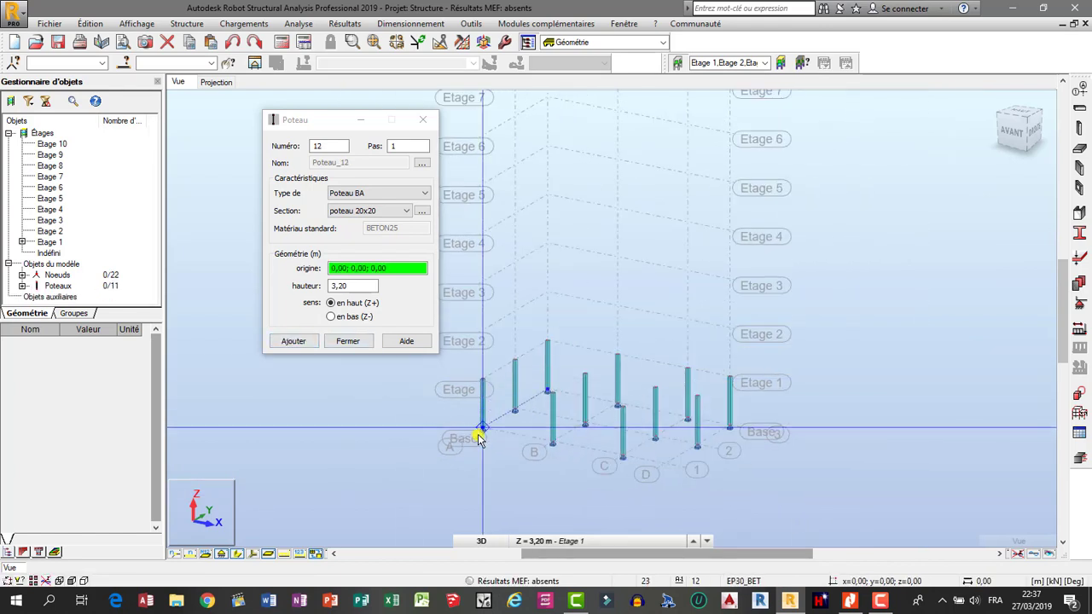
click(419, 194)
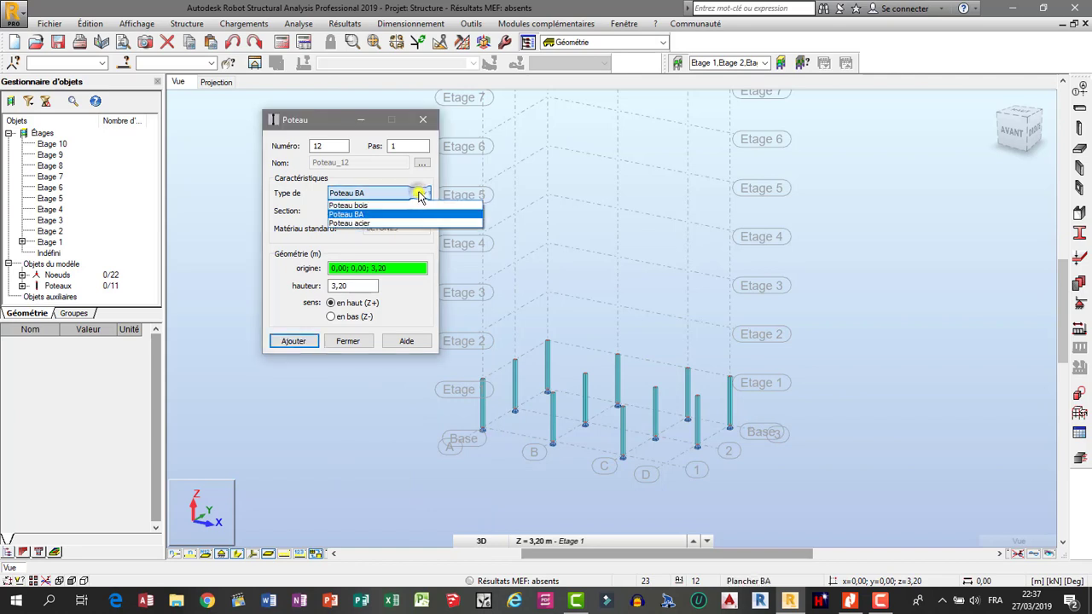
click(422, 119)
click(422, 120)
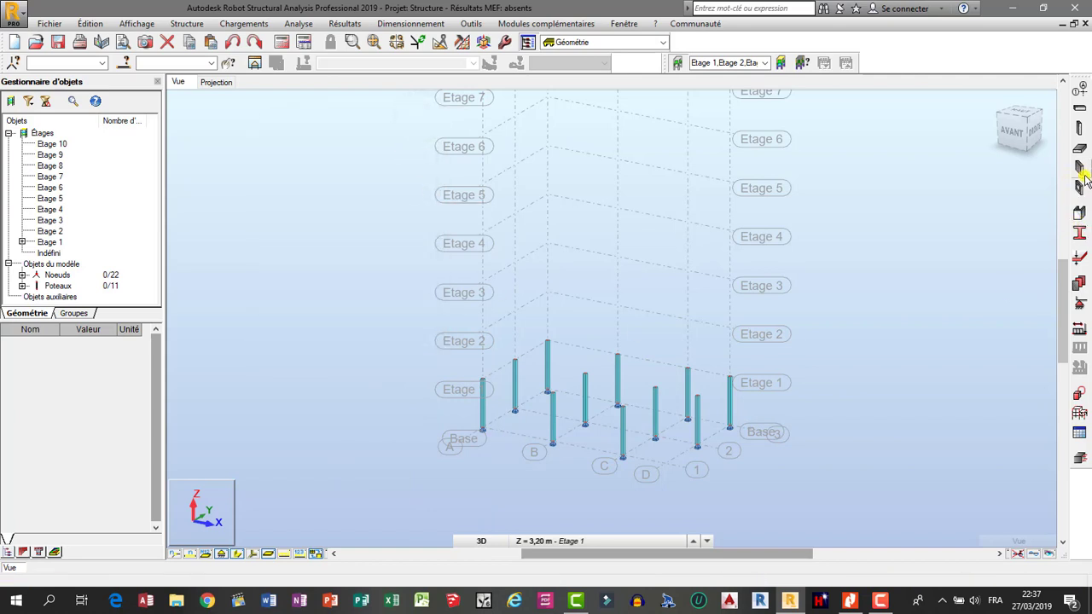
Step: Start a beam definition with type Poutre BA and open a new section definition for it
click(1079, 108)
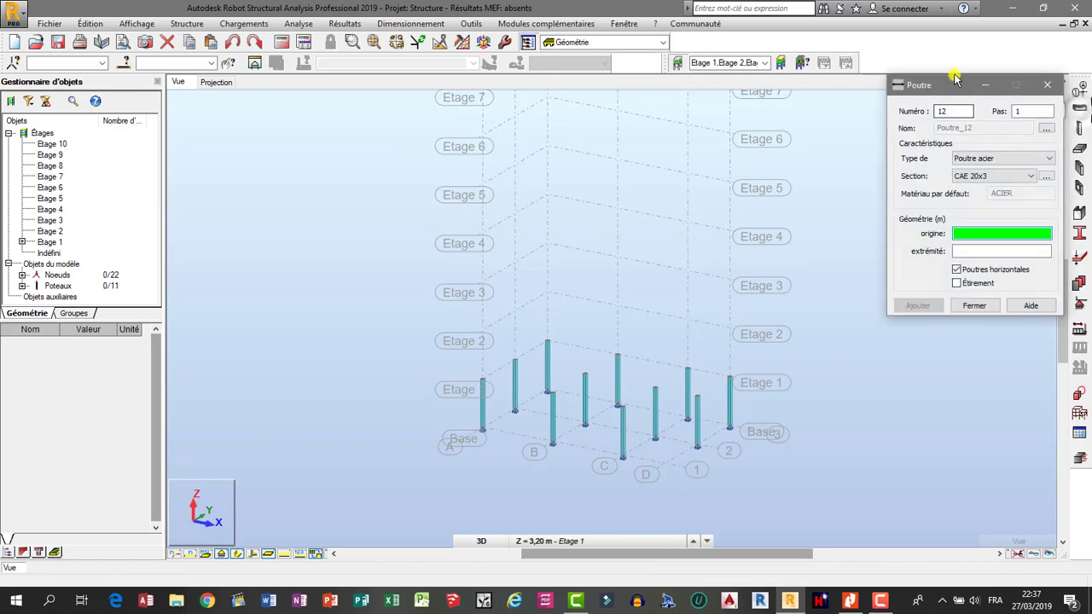
drag(948, 81, 306, 122)
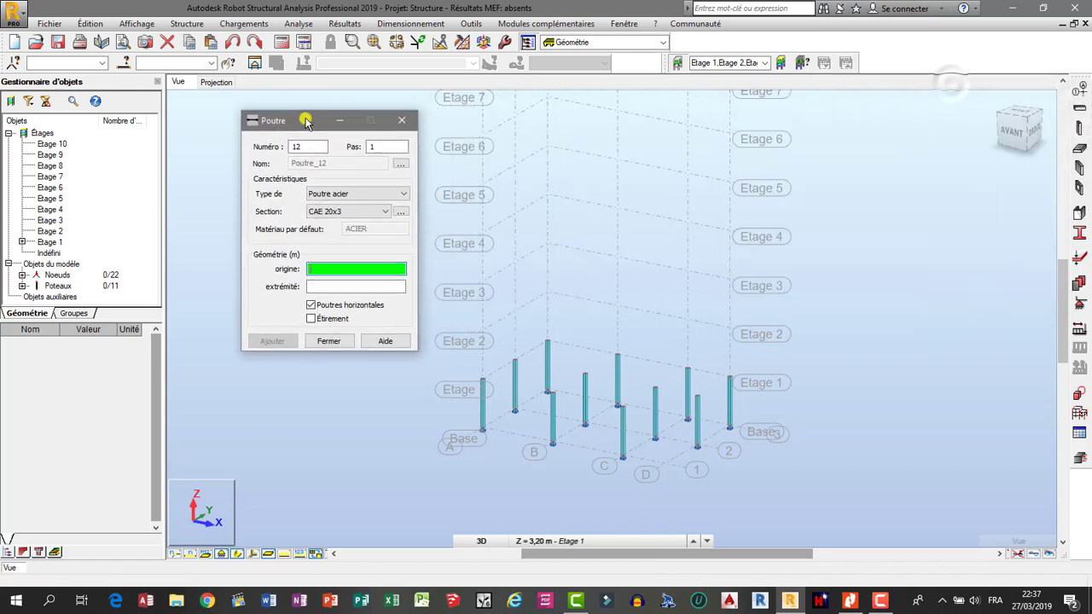
click(396, 195)
click(367, 213)
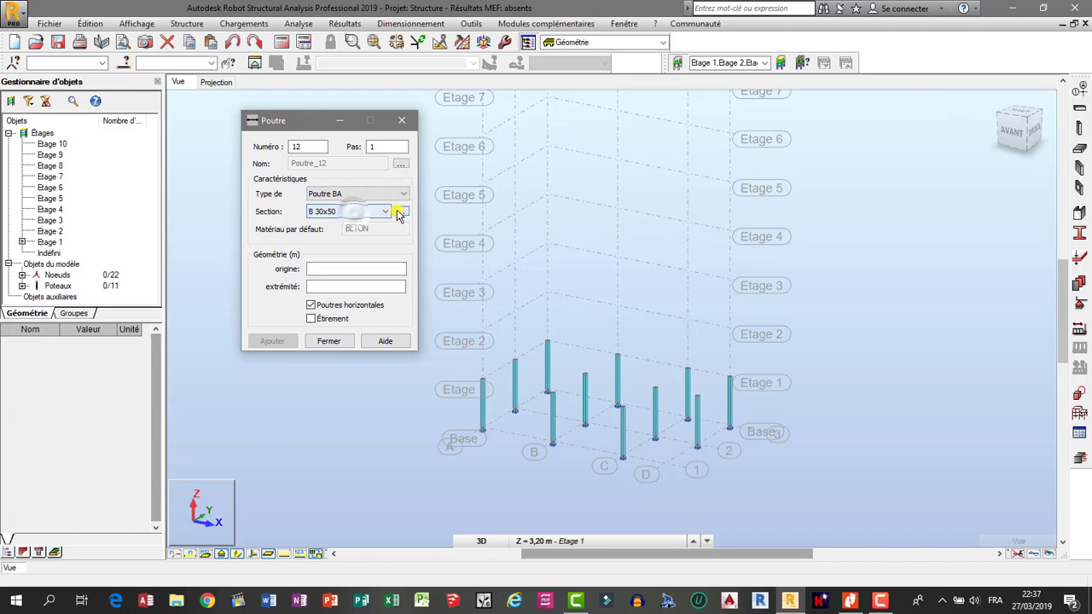
click(400, 211)
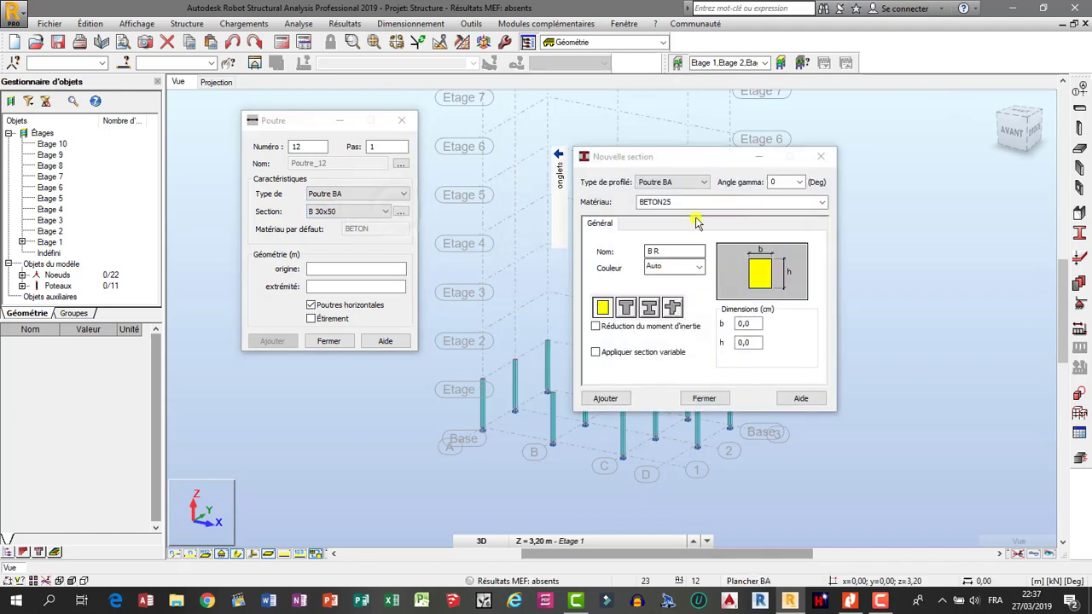
Step: Define a rectangular section named Poutre 20x30 with b 20 cm and h 30 cm, and check it in the section list
double_click(751, 325)
text(2)
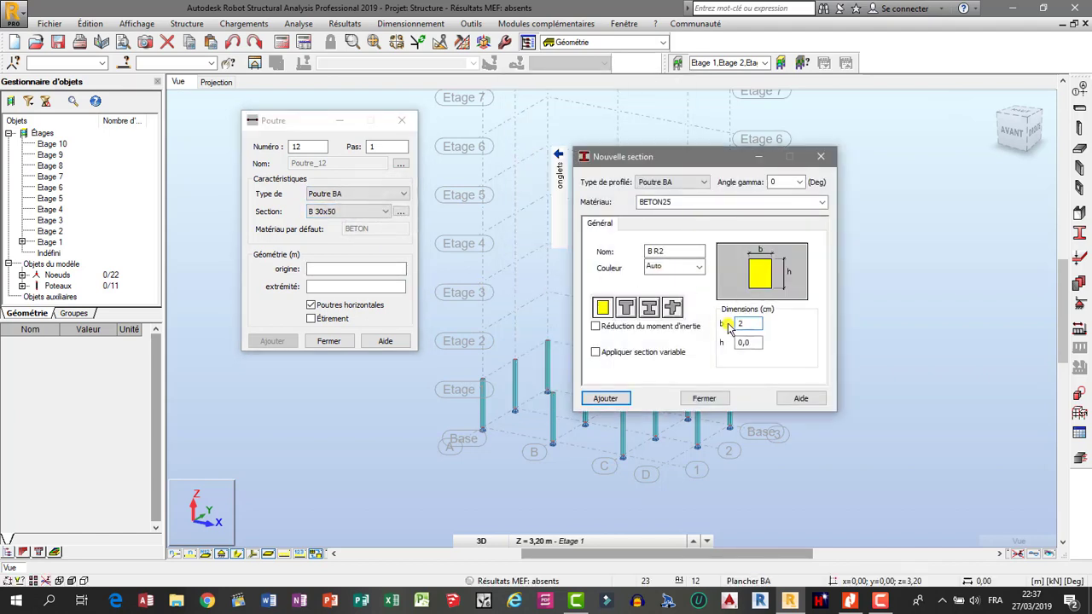
text(0)
double_click(741, 343)
text(30)
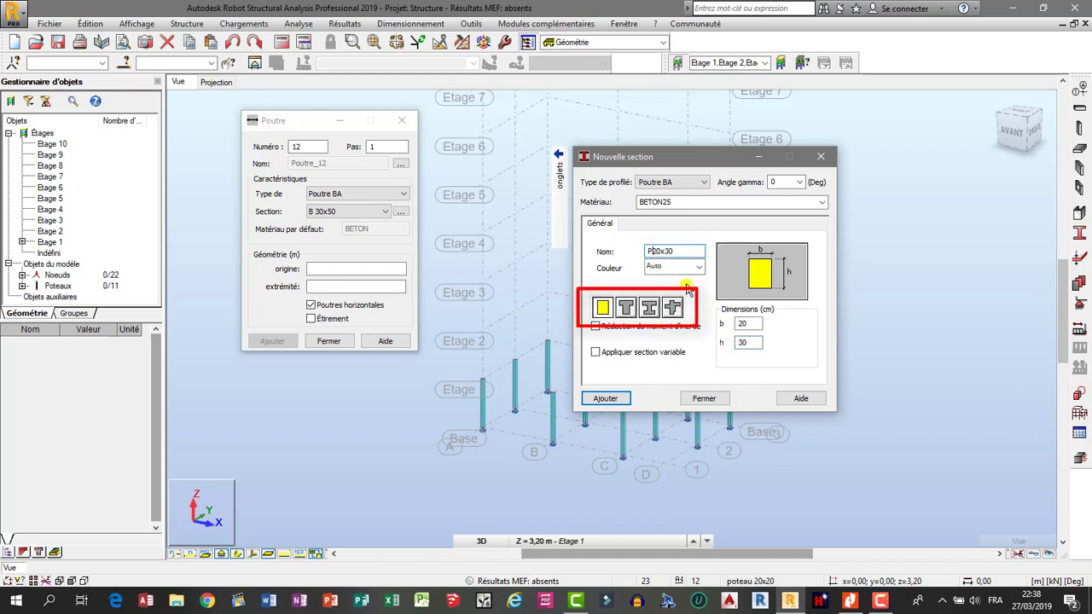
text(outre)
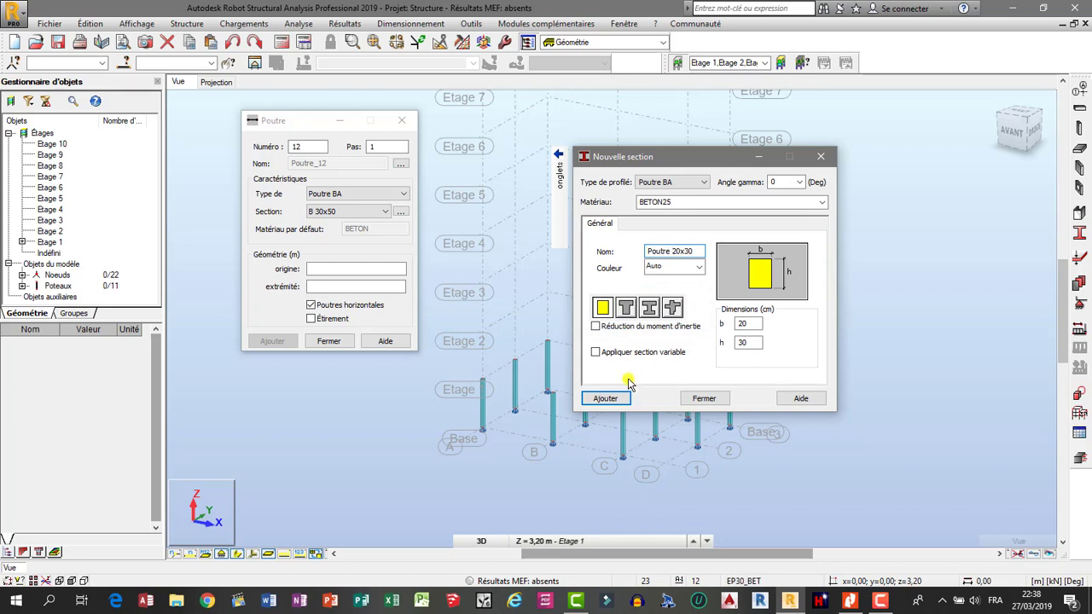
click(607, 398)
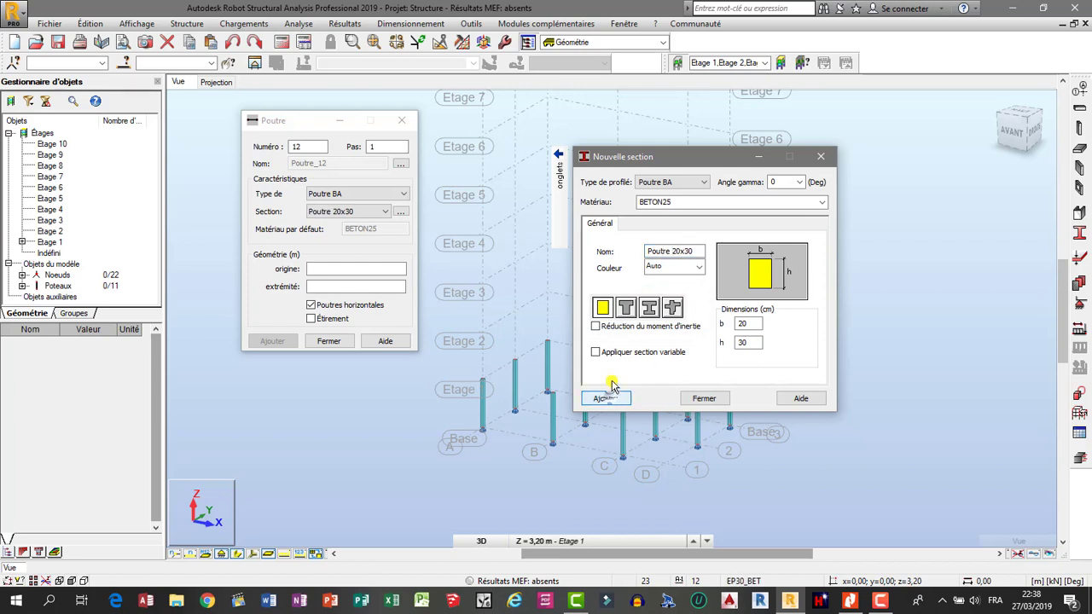
click(703, 399)
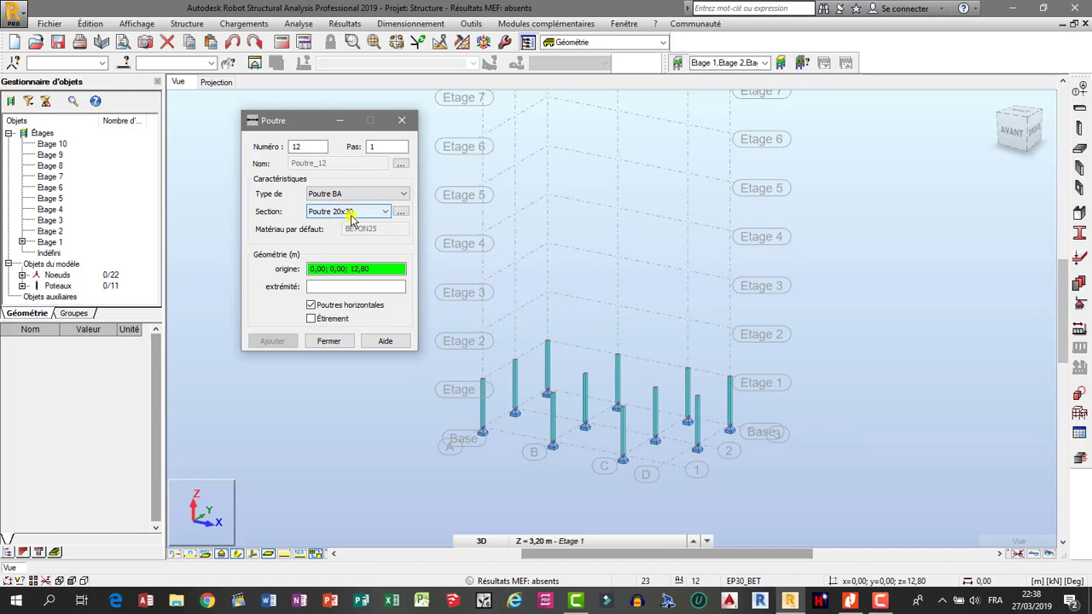
click(1080, 235)
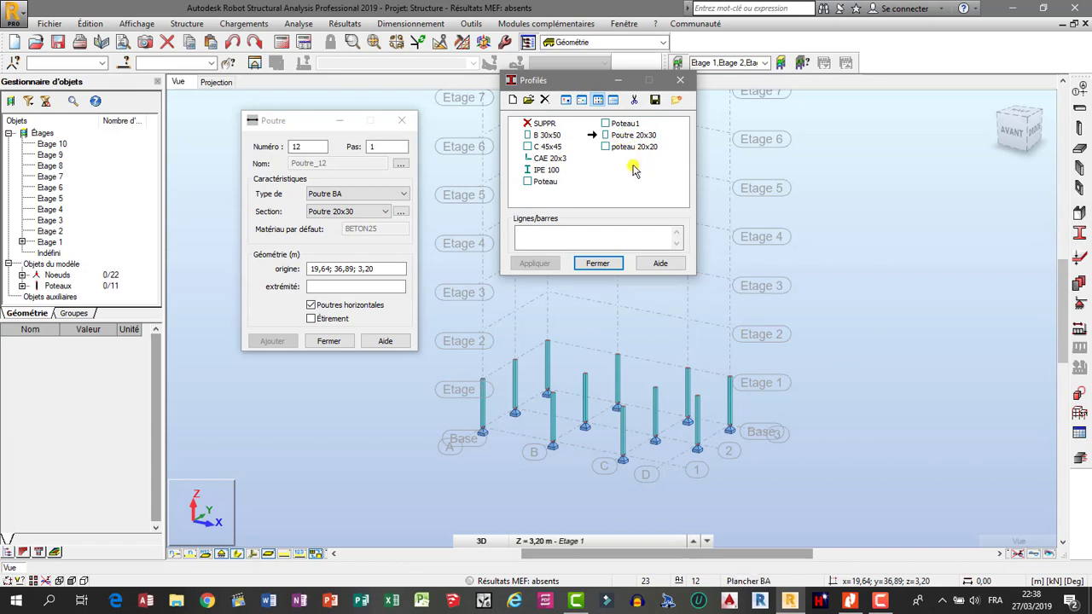
click(598, 264)
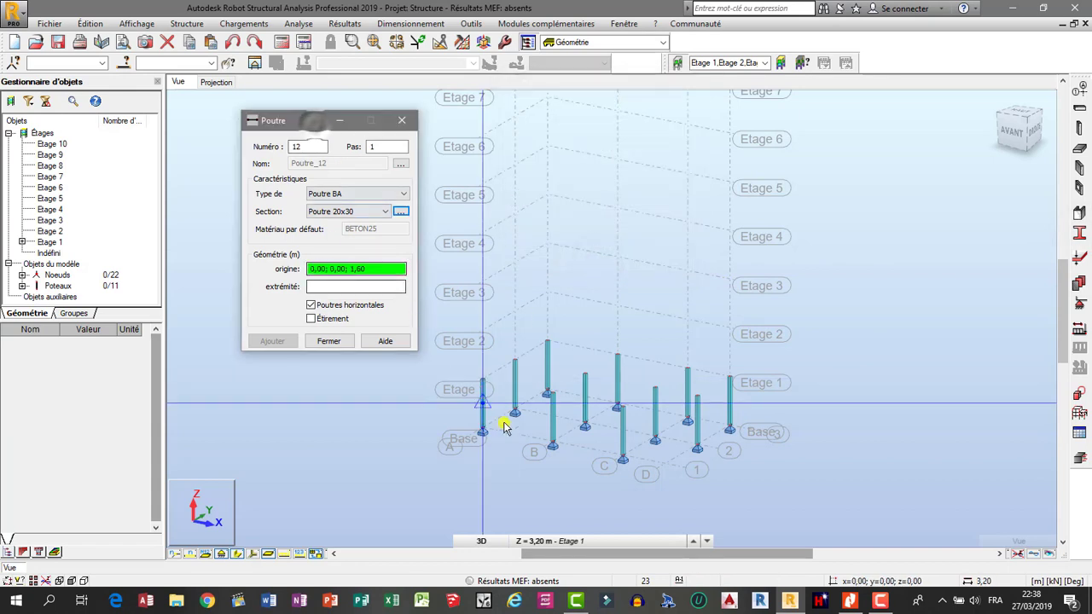
Step: Draw a Poutre 20x30 beam at Etage 1 level along axis 1, from column top A-1 to C-1
scroll(504, 426, up, 5)
click(457, 315)
scroll(503, 347, down, 4)
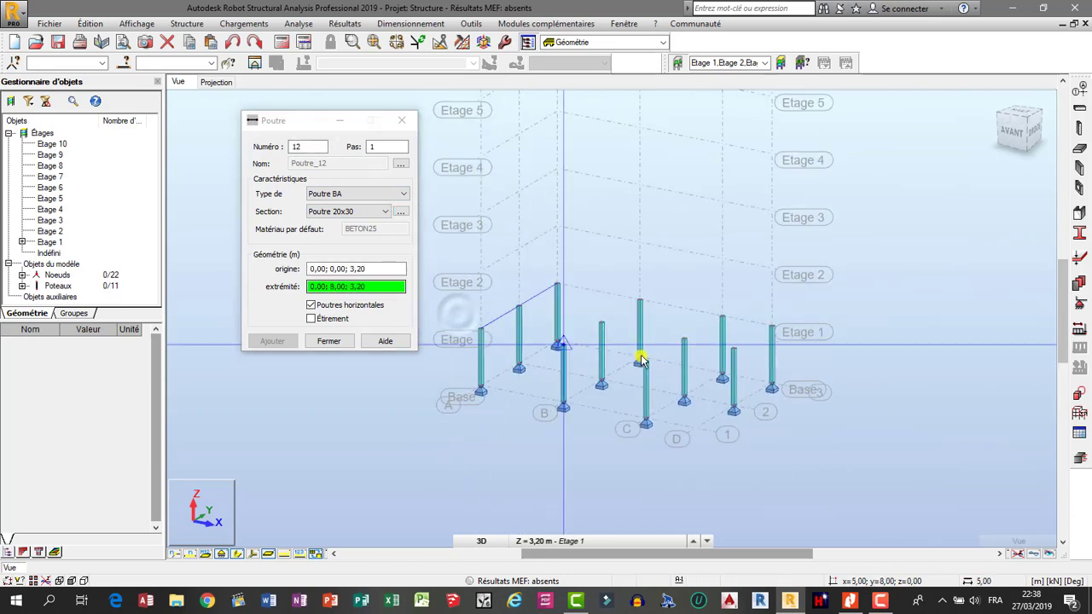
scroll(641, 361, up, 3)
click(653, 375)
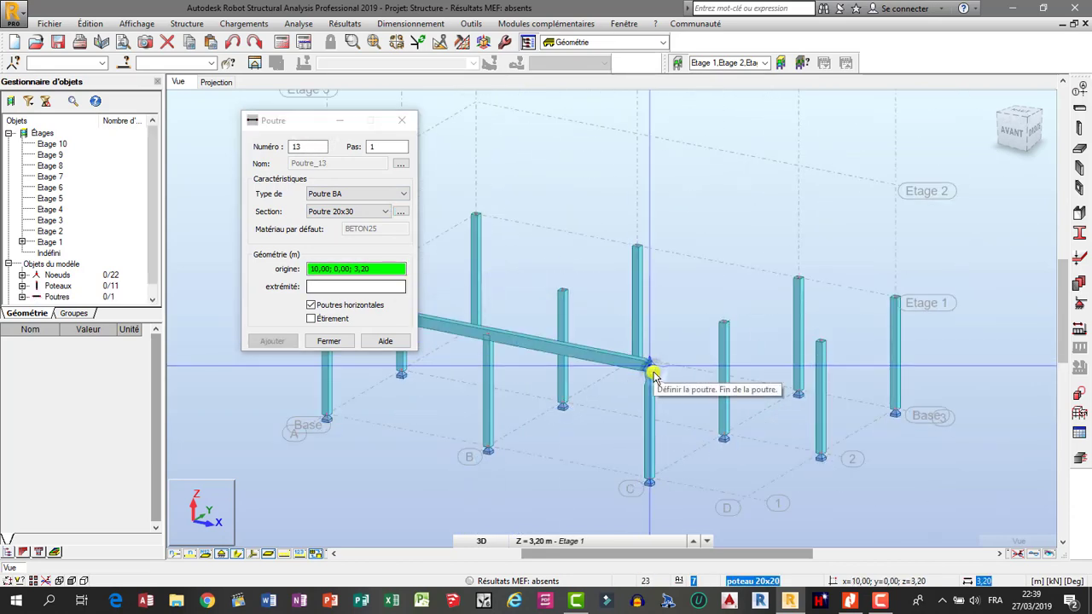
Step: Draw a Poutre 20x30 beam at Etage 1 level along axis 2, from column top A-2 to D-2
scroll(654, 371, down, 4)
click(518, 324)
scroll(751, 375, up, 4)
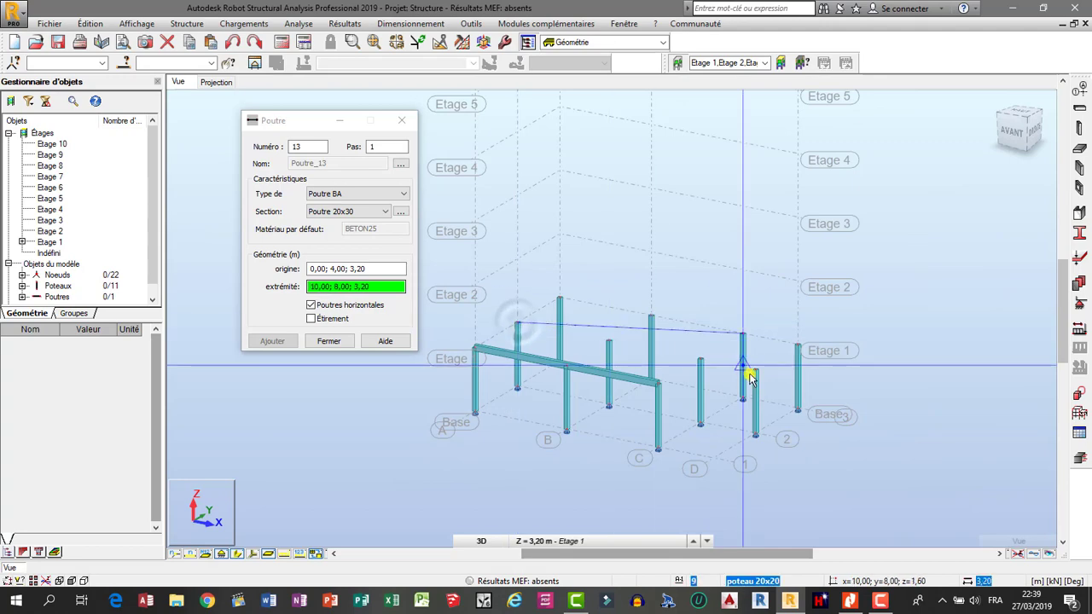
click(759, 371)
scroll(747, 367, down, 4)
Step: Draw a Poutre 20x30 beam at Etage 1 level along axis 3, from column top A-3 to D-3
scroll(572, 299, up, 4)
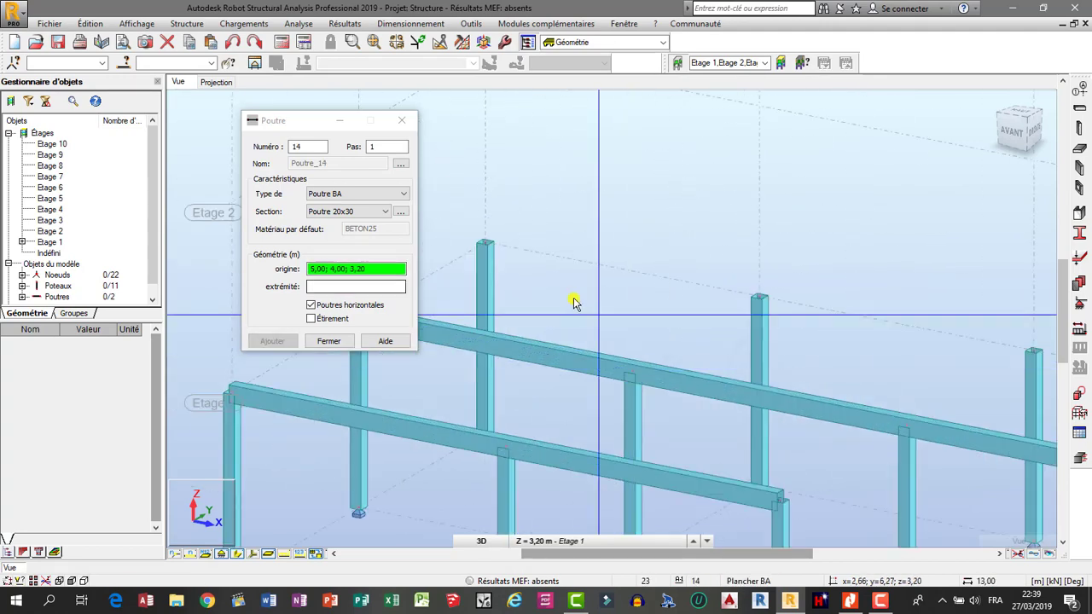
click(488, 244)
scroll(488, 244, down, 4)
scroll(927, 329, up, 4)
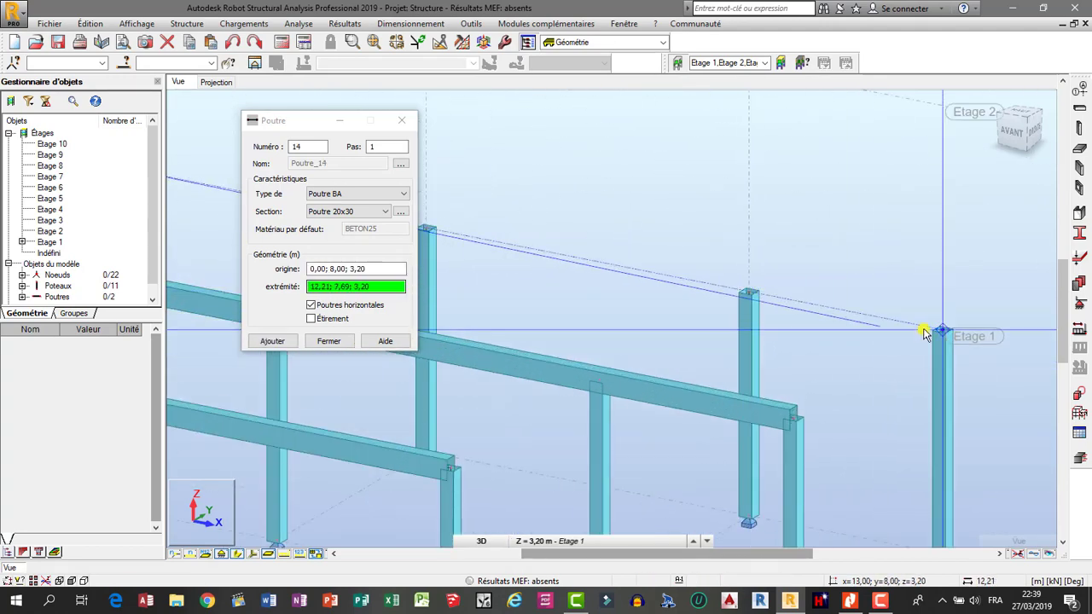
click(942, 330)
scroll(938, 333, down, 4)
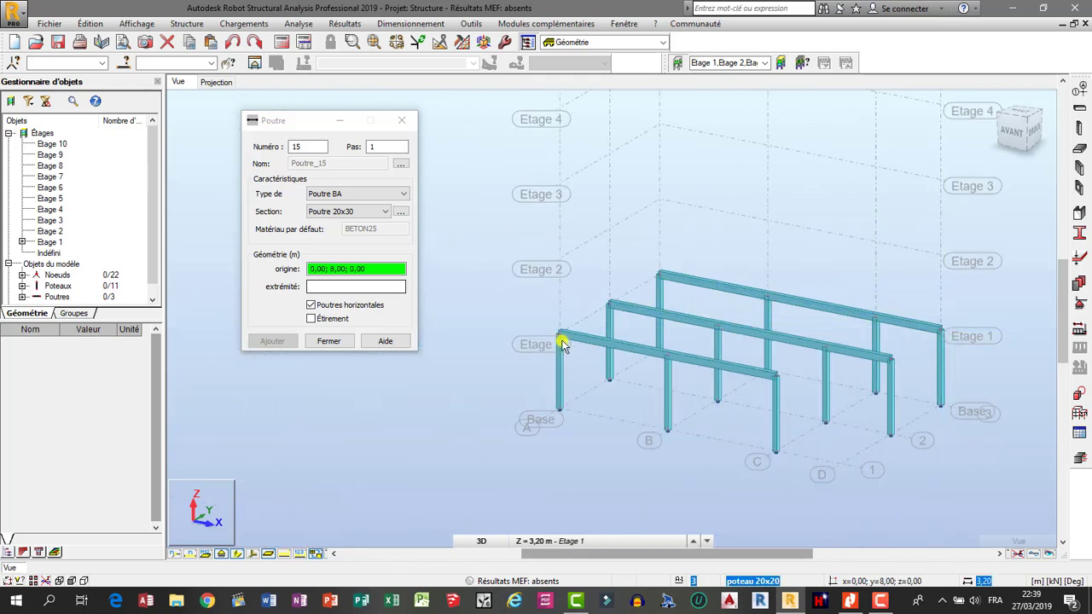
Step: Draw a transverse Poutre 20x30 beam at Etage 1 level along axis A, from A-1 to A-3
scroll(560, 336, up, 4)
click(627, 333)
scroll(767, 251, down, 4)
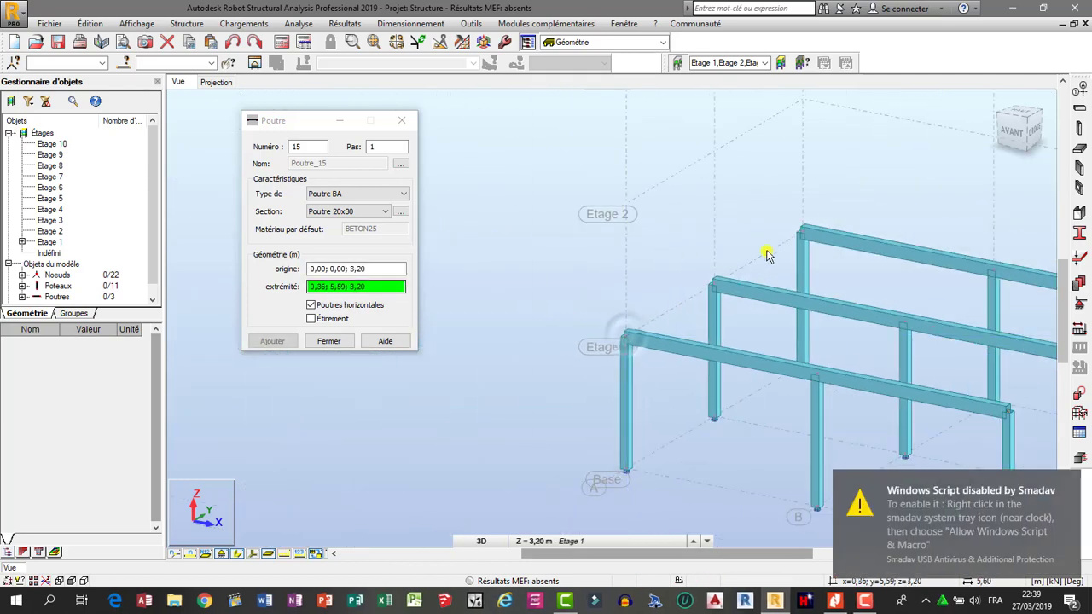
scroll(828, 224, up, 4)
click(828, 220)
scroll(614, 300, down, 4)
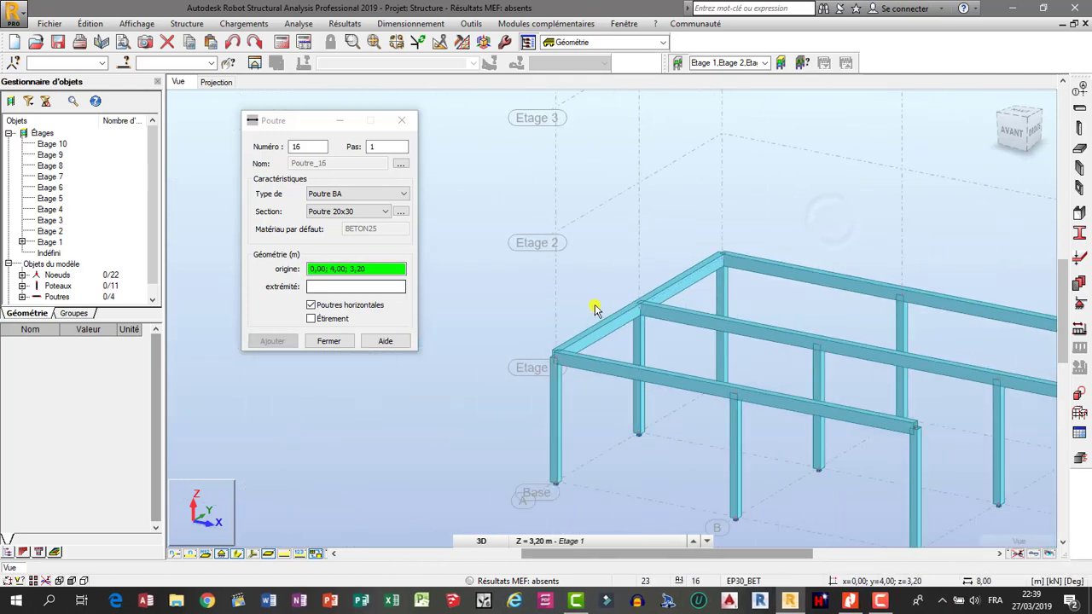
Step: Draw a transverse Poutre 20x30 beam at Etage 1 level along axis B, from B-1 to B-3
scroll(654, 361, up, 4)
click(655, 362)
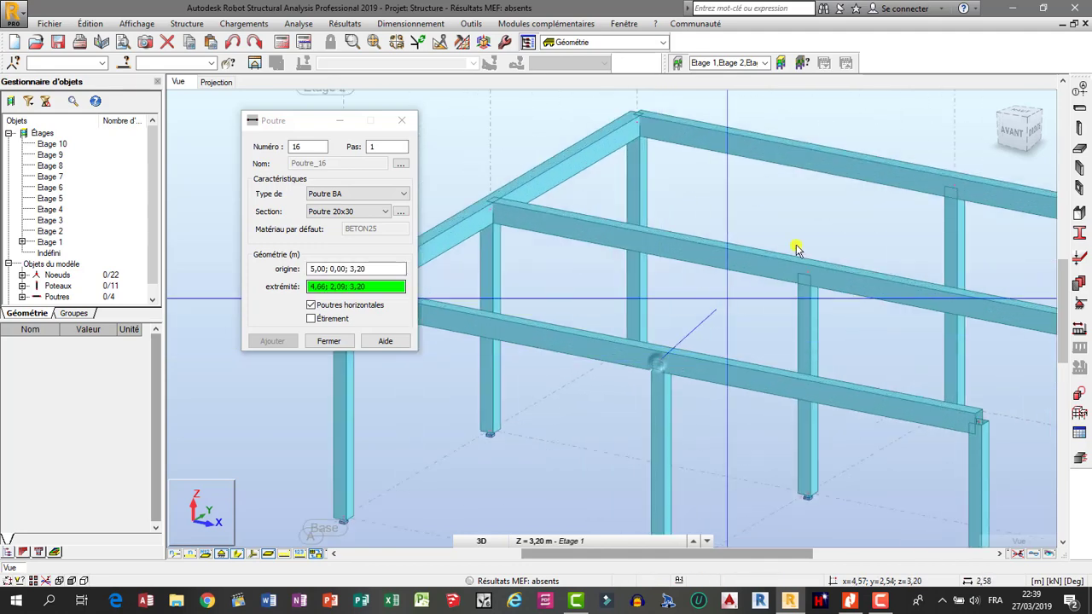
click(954, 185)
scroll(768, 281, down, 4)
Step: Draw transverse Poutre 20x30 beams at Etage 1 level from C-1 to C-3 and from D-2 to D-3, and leave beam drawing
click(747, 380)
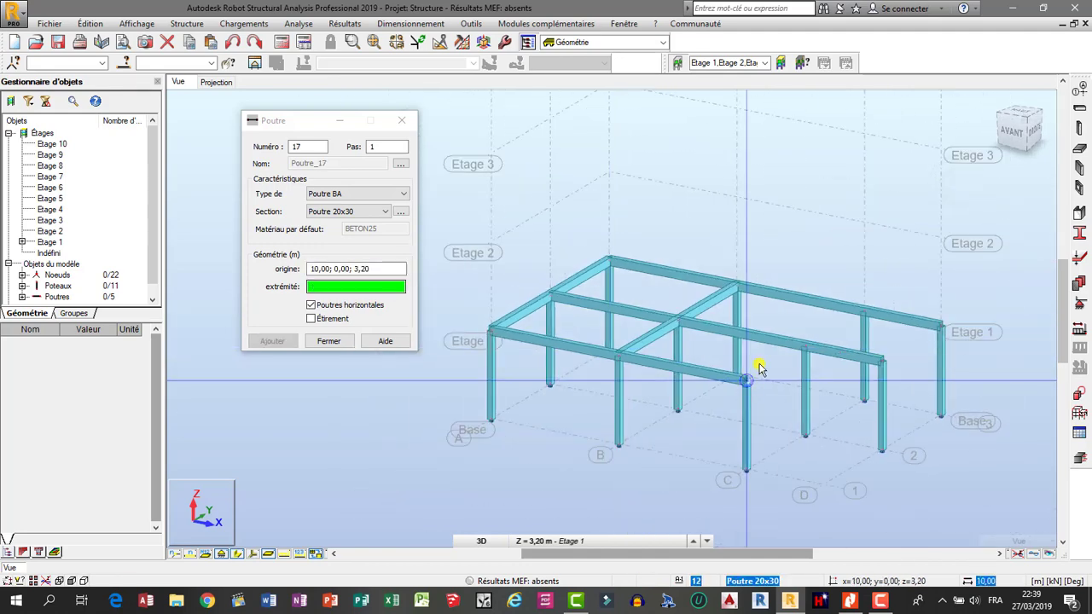
click(862, 313)
scroll(862, 314, up, 4)
click(908, 346)
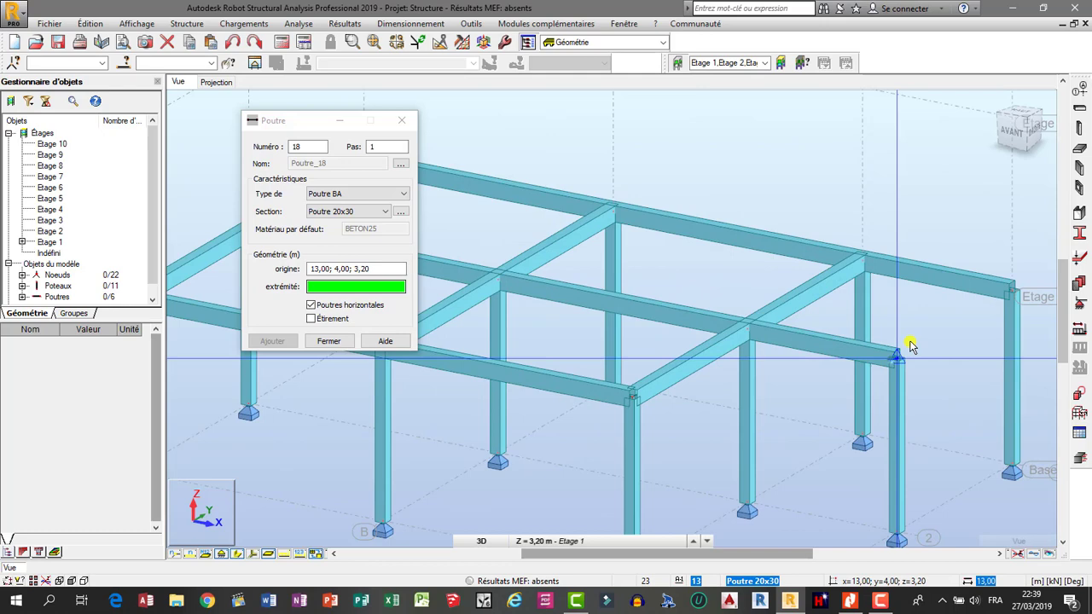
click(1010, 288)
scroll(874, 328, down, 4)
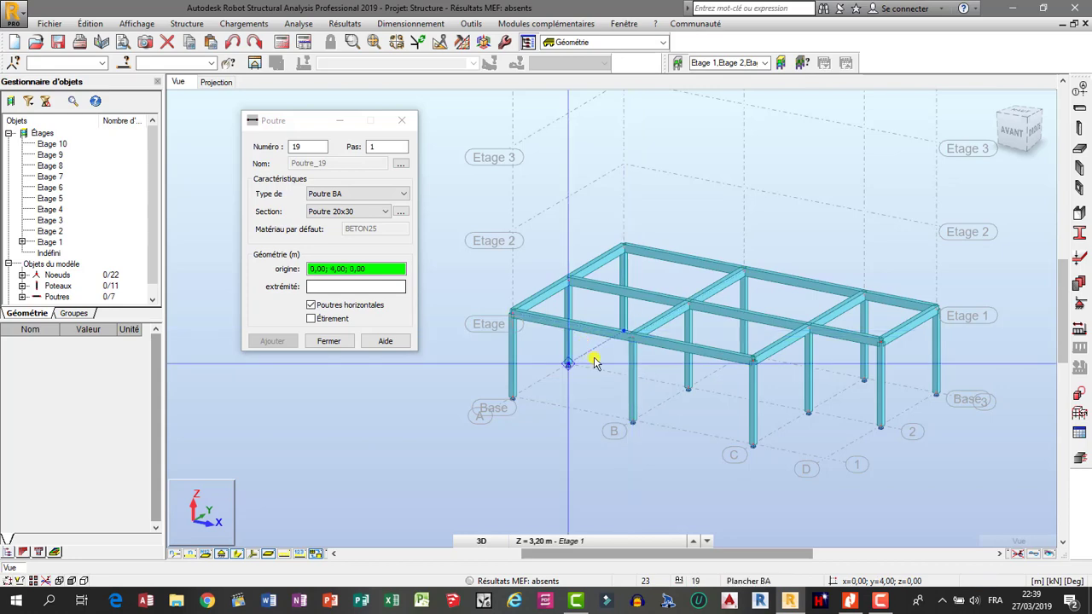
right_click(442, 368)
click(417, 388)
scroll(510, 363, up, 4)
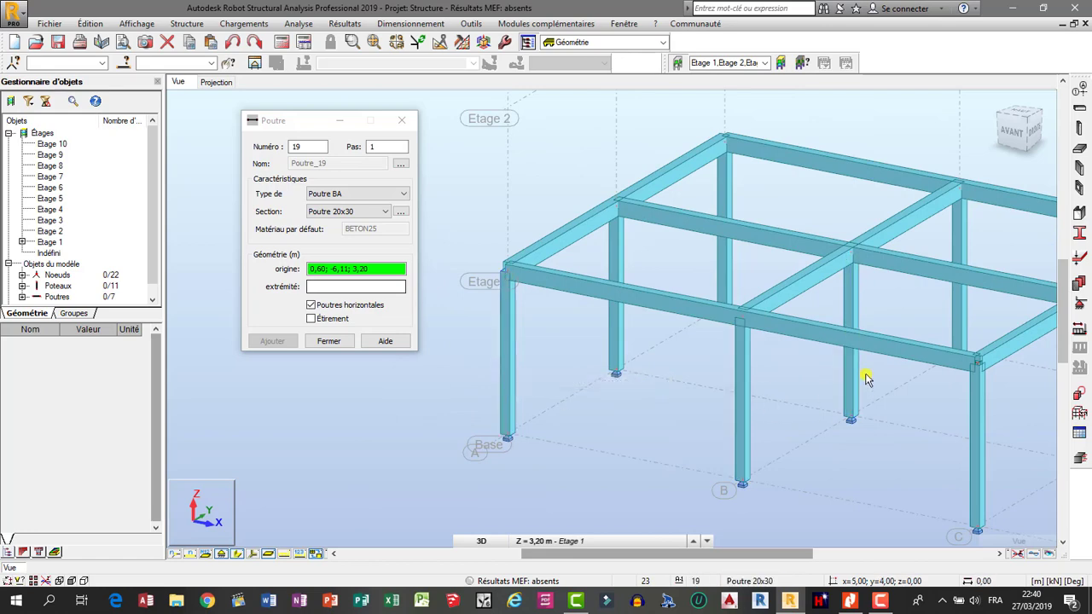
scroll(635, 427, down, 1)
scroll(636, 426, down, 2)
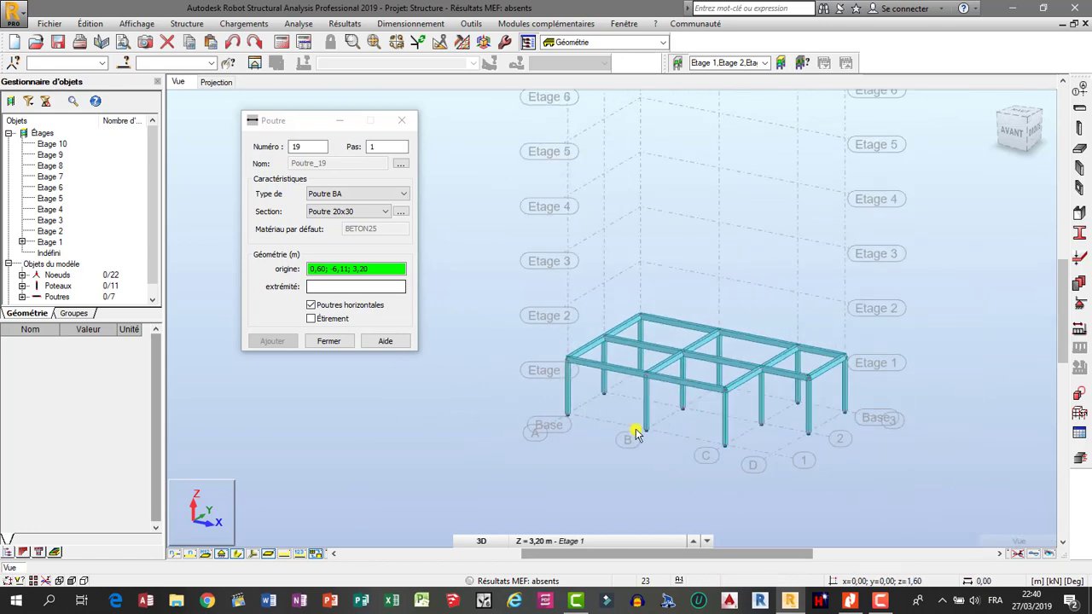
scroll(610, 432, down, 2)
scroll(708, 432, up, 2)
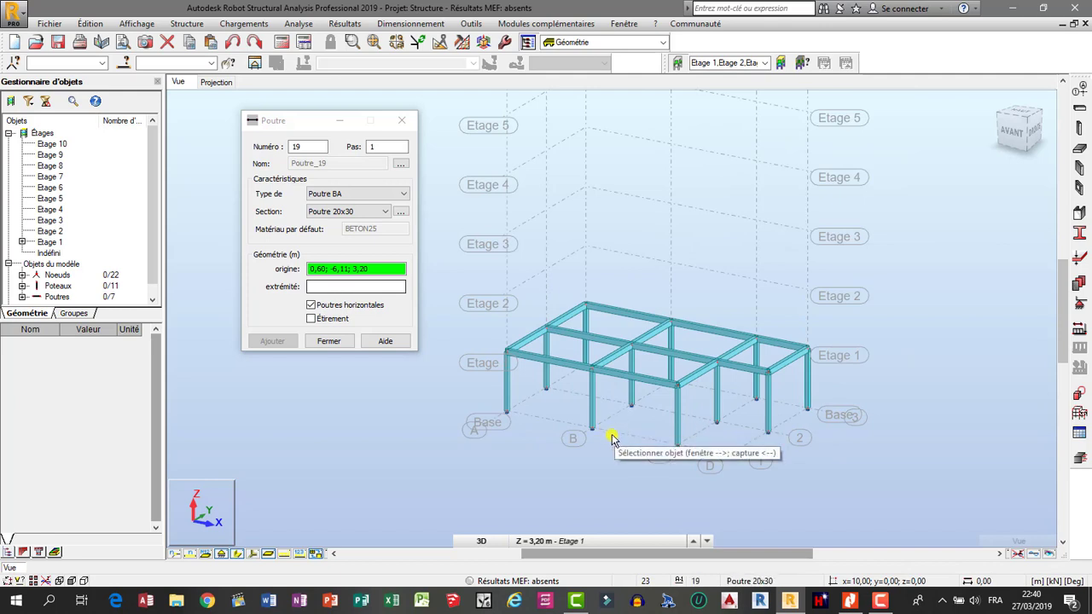
scroll(668, 381, up, 2)
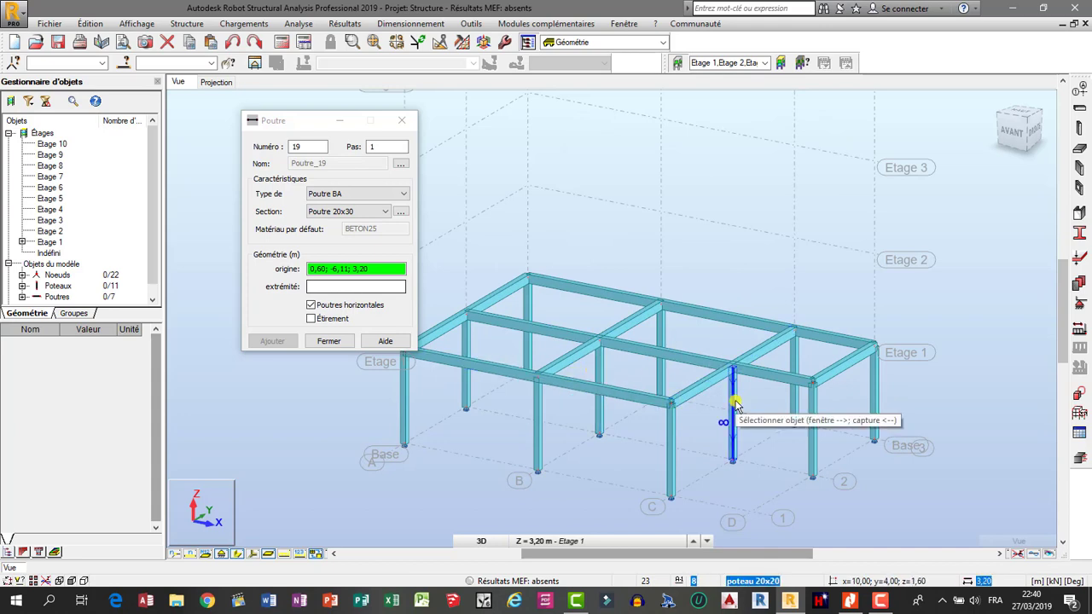
scroll(634, 378, down, 1)
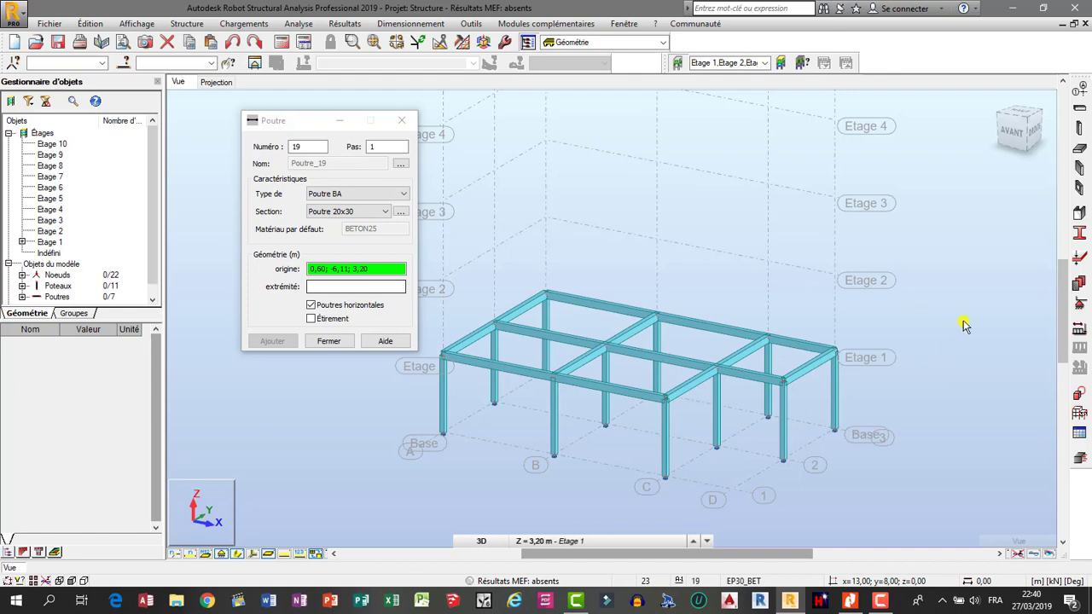
Step: Start a column definition and add a rectangular Poteau BA section named poteau angle with b 20 cm and h 20 cm
click(1081, 131)
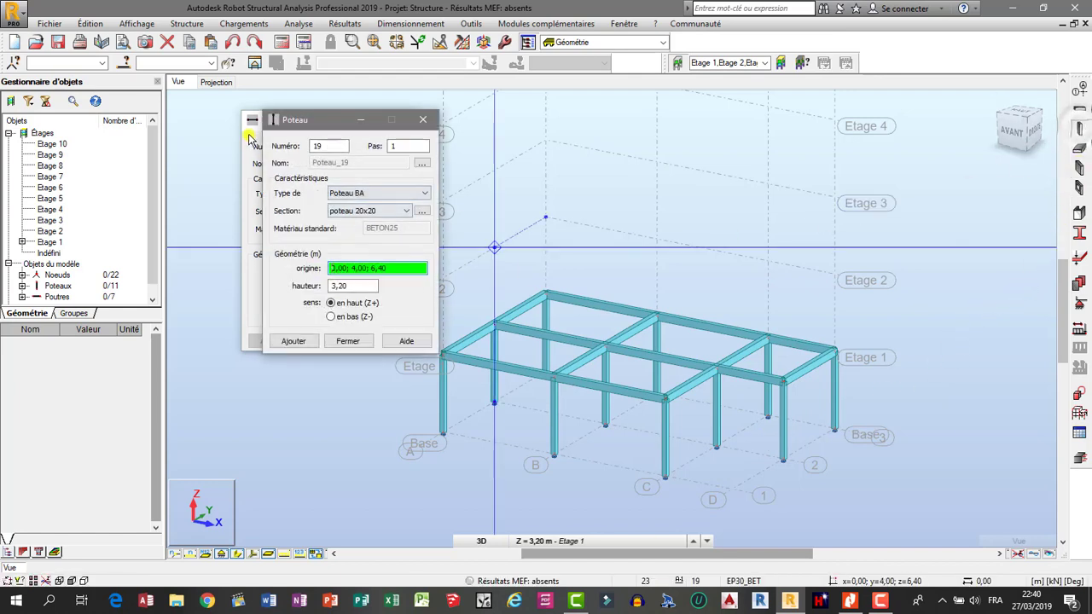
click(253, 121)
click(400, 120)
click(425, 211)
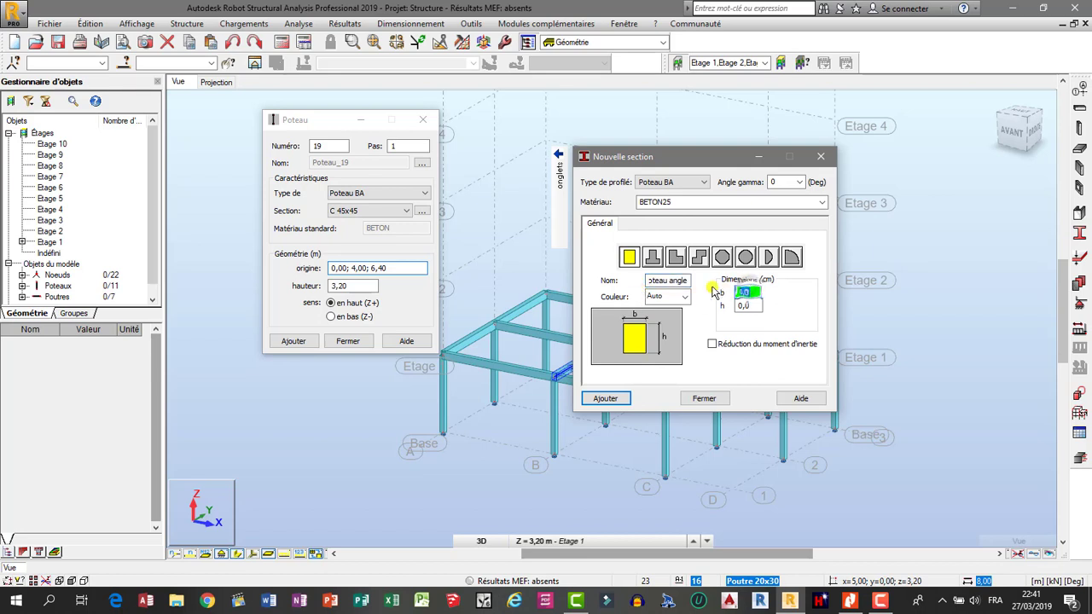
text(20)
key(Tab)
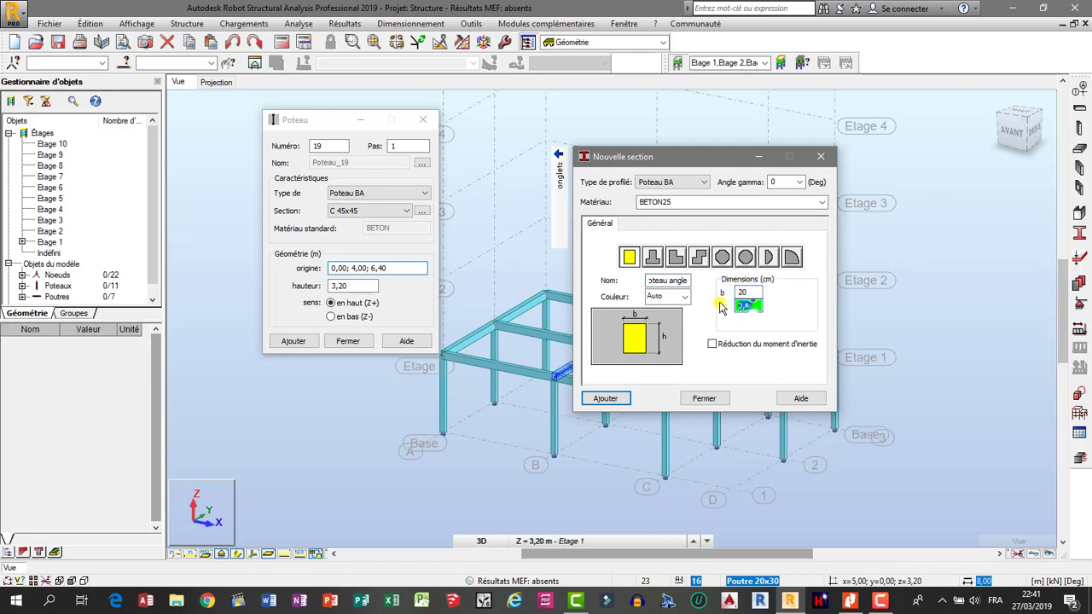
click(609, 400)
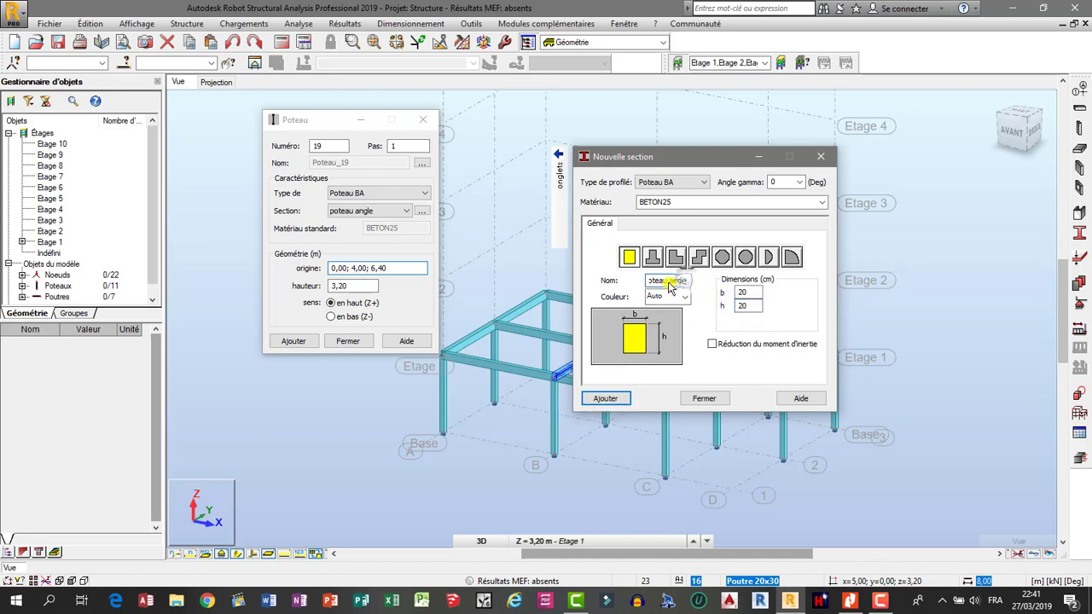
Step: Add a second 20 by 20 cm column section named poteau intermediaire and close the section definition
drag(669, 282, 698, 299)
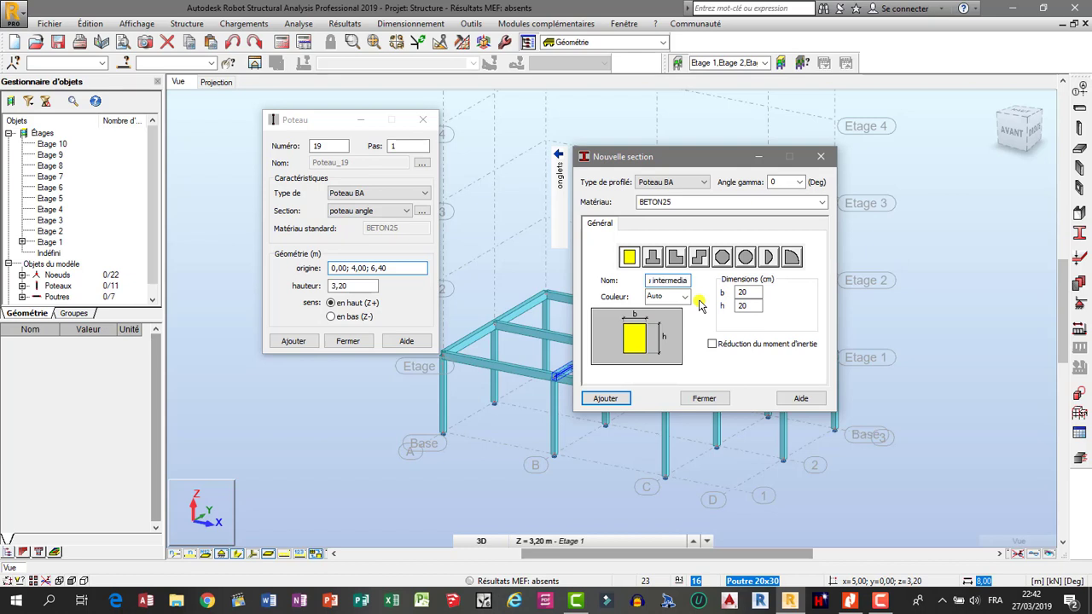
click(606, 398)
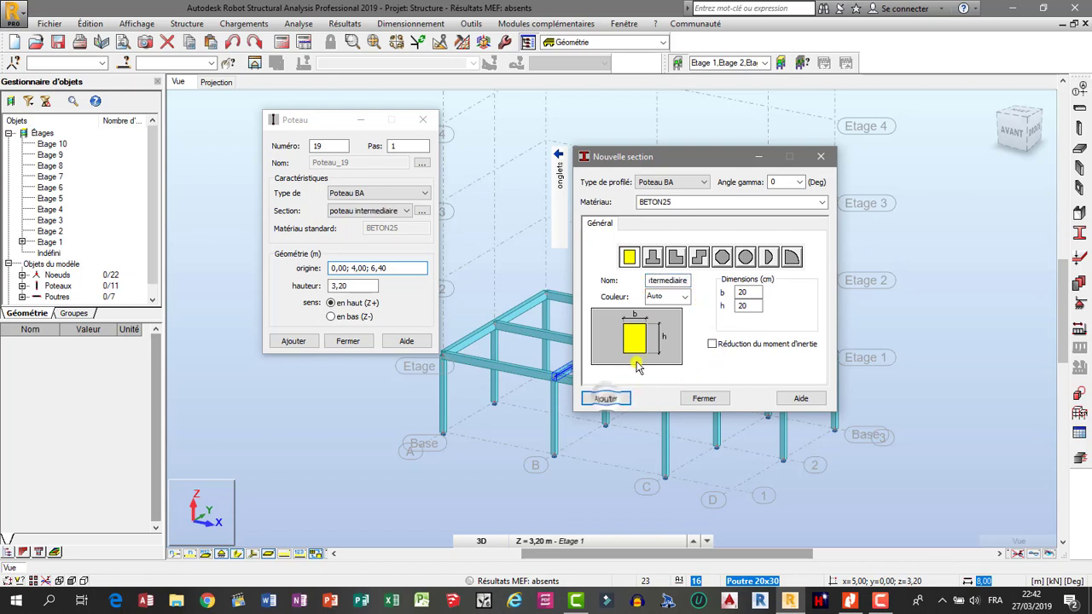
scroll(573, 494, down, 3)
scroll(573, 455, up, 3)
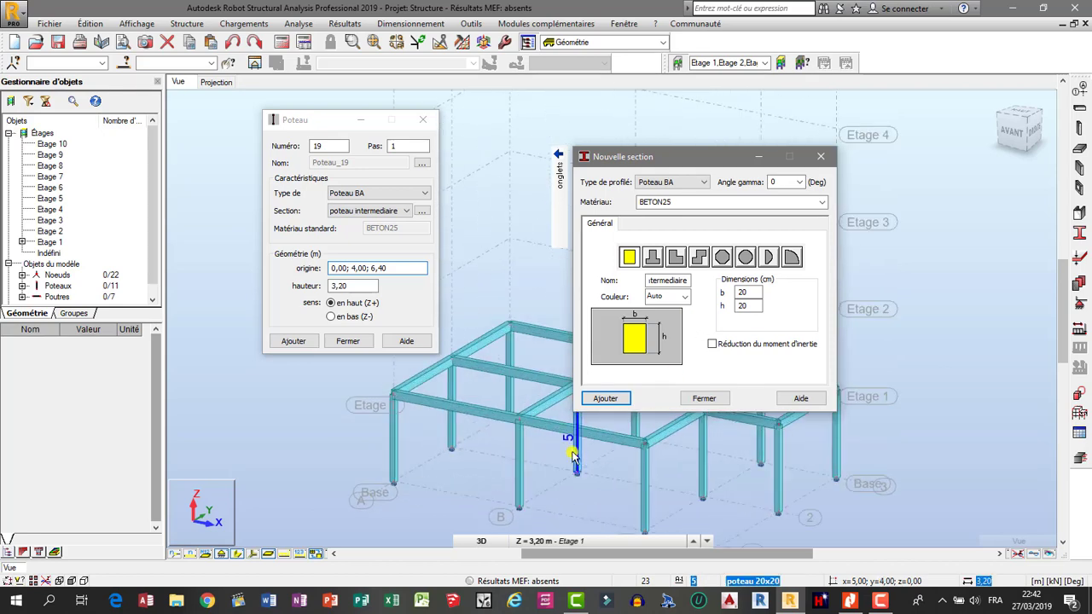
click(822, 158)
Step: Select the four corner columns at A-1, C-1, D-3 and A-3 together and delete them
scroll(498, 393, down, 2)
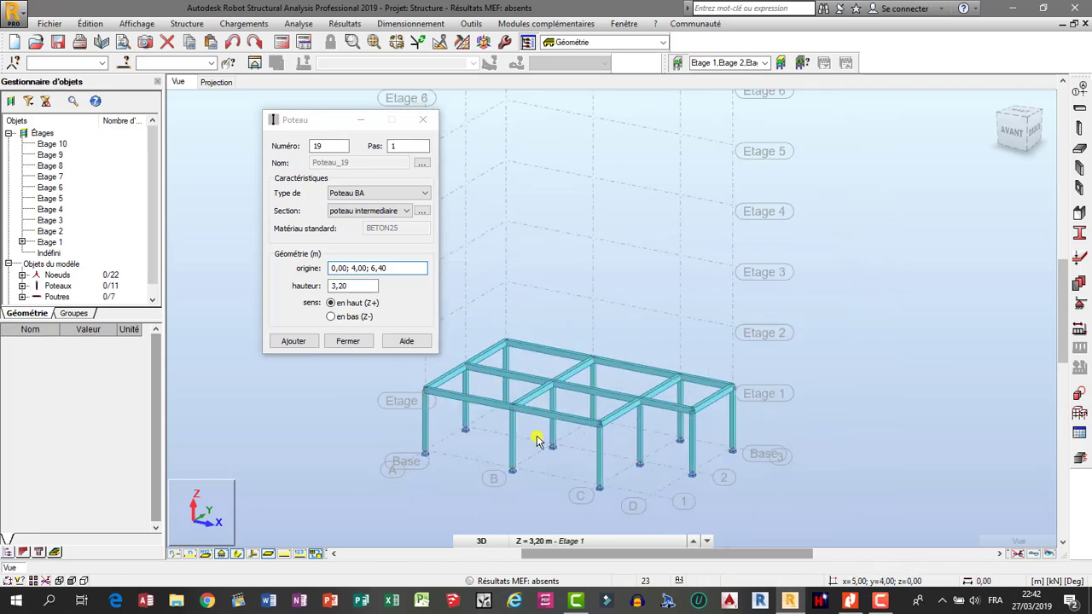
scroll(526, 452, up, 3)
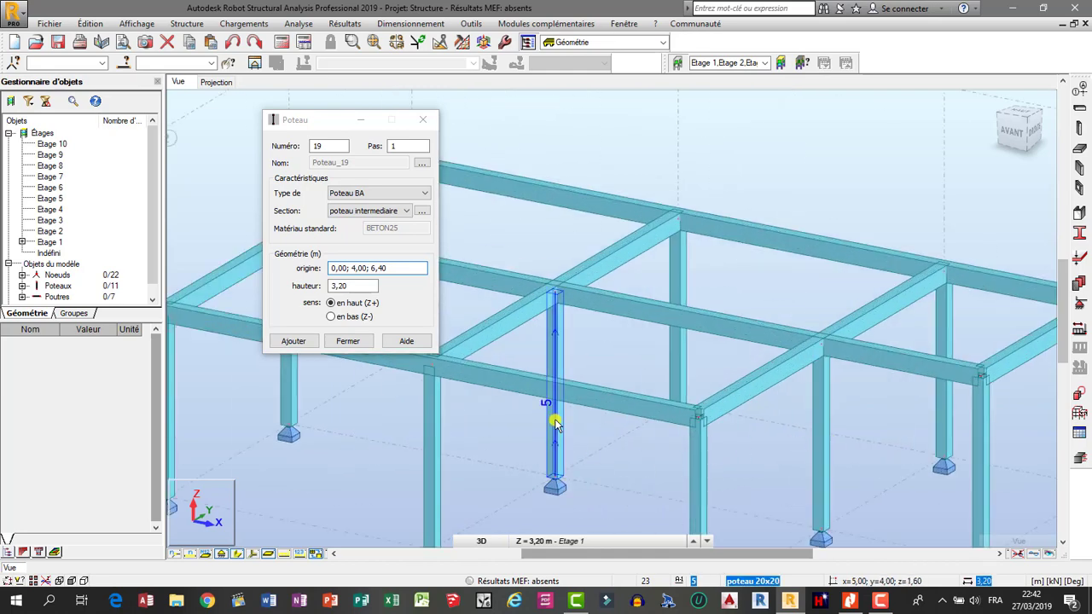
scroll(555, 424, down, 4)
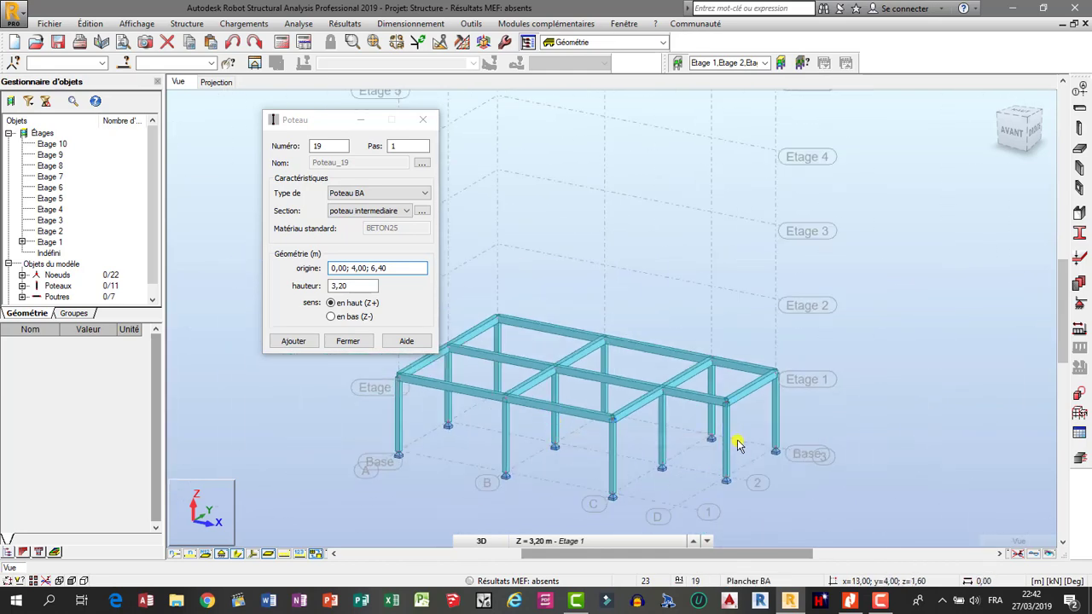
click(394, 456)
ctrl+click(613, 473)
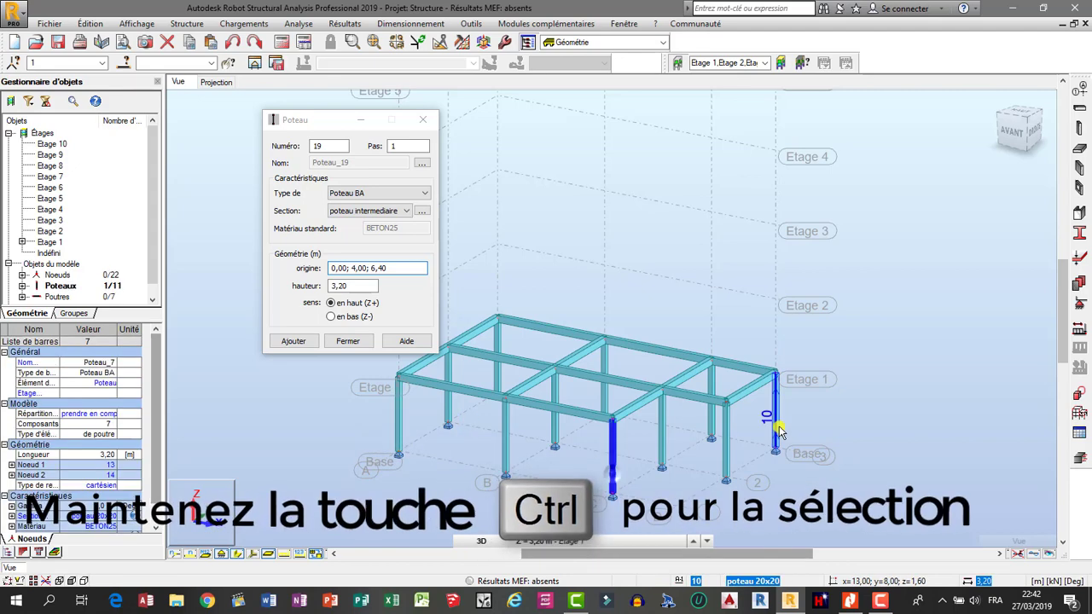
ctrl+click(775, 430)
ctrl+click(711, 418)
ctrl+click(604, 395)
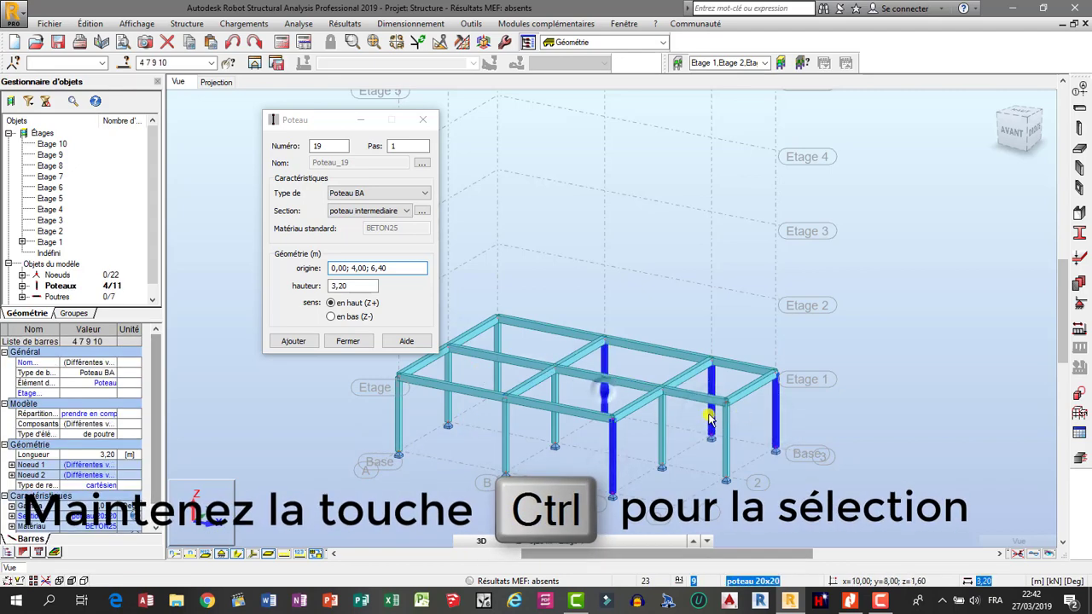
ctrl+click(709, 419)
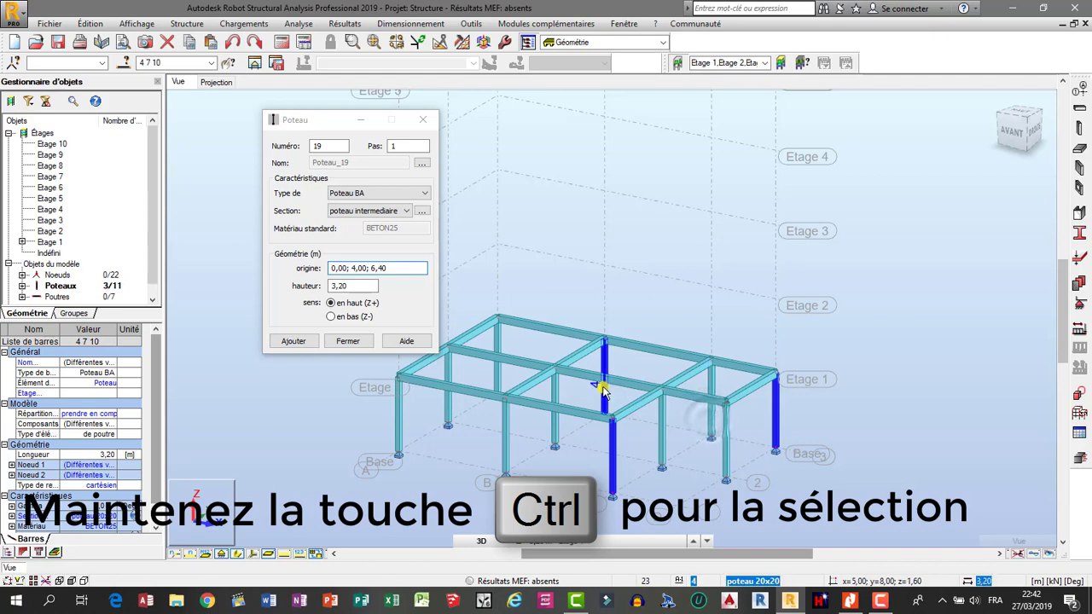
ctrl+click(602, 391)
ctrl+click(497, 352)
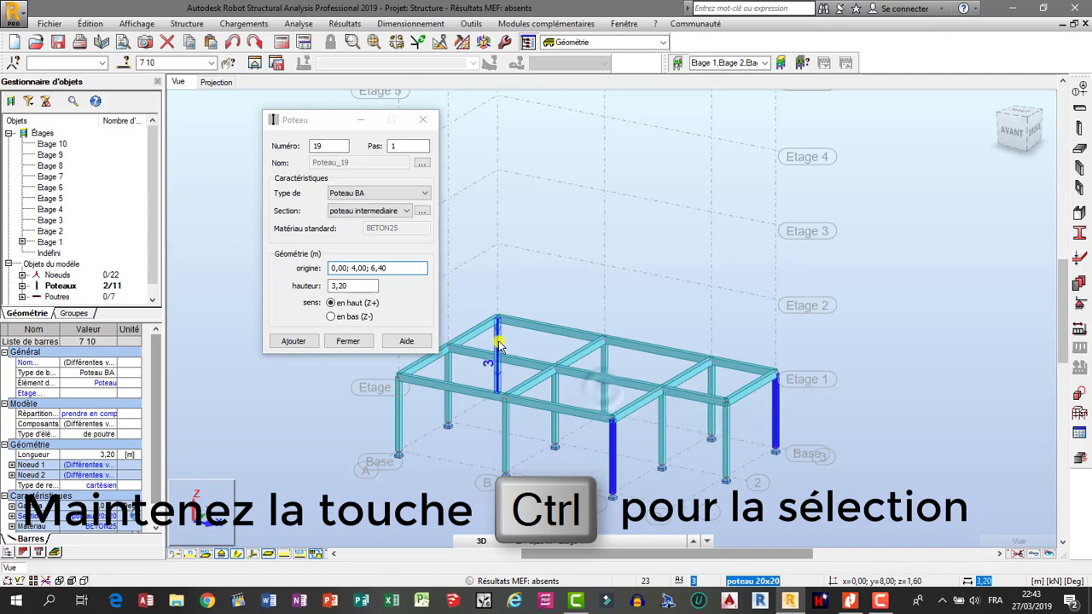
ctrl+click(398, 417)
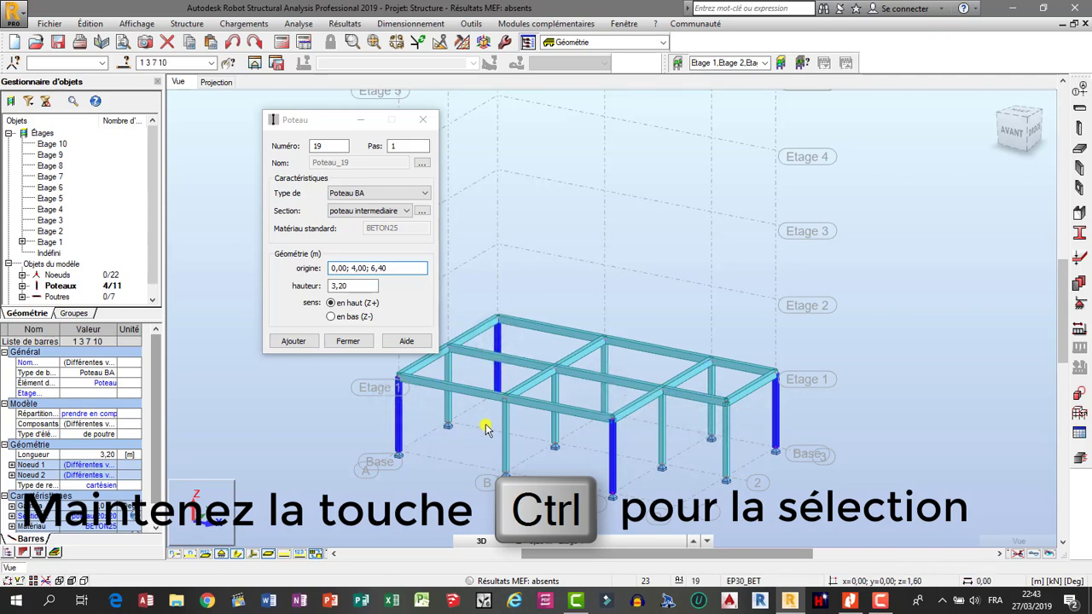
scroll(526, 450, down, 1)
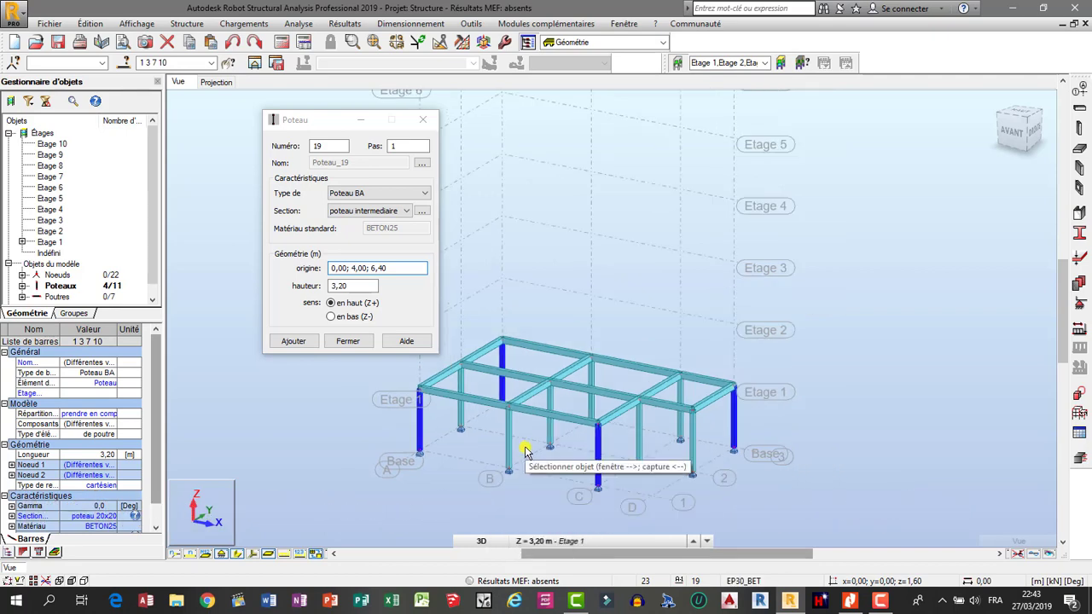
key(Delete)
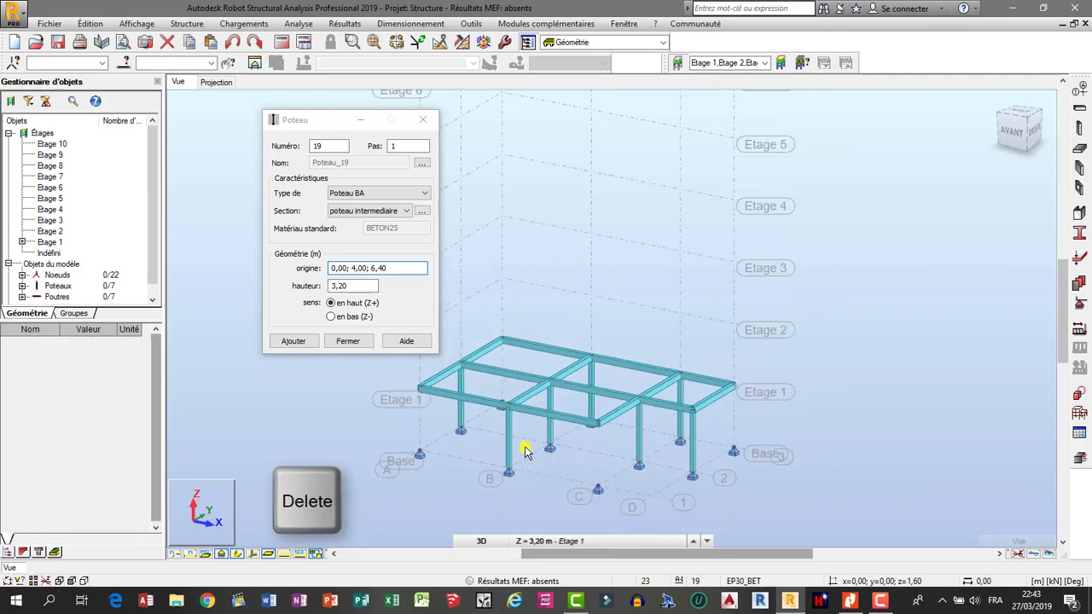
Step: Start defining bars of type Poteau BA with section poteau angle and draw the corner column at A-1 from Base to Etage 1
scroll(526, 451, down, 1)
scroll(455, 475, up, 2)
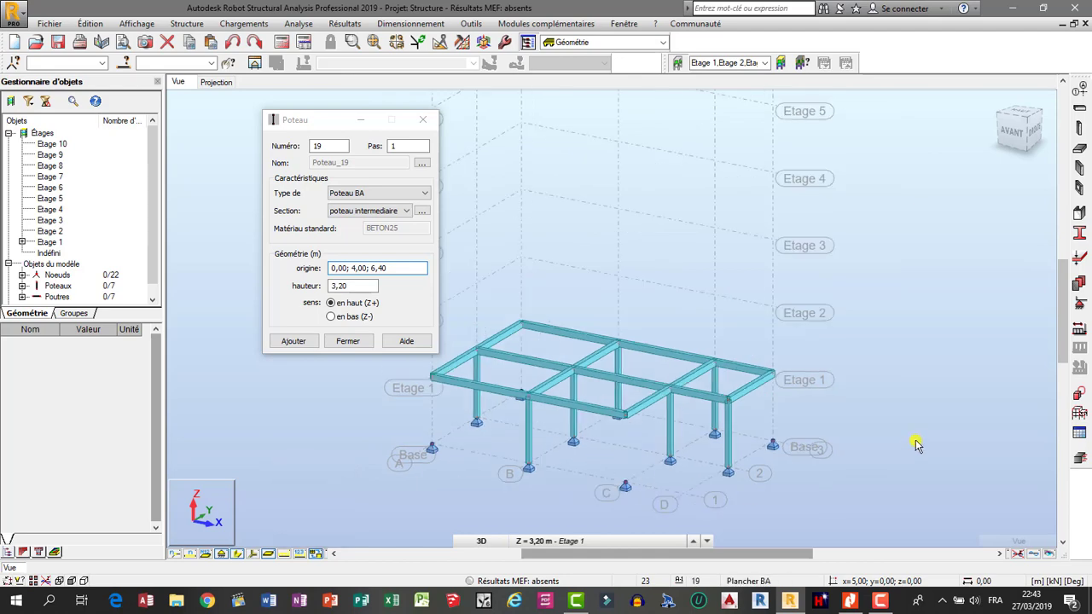
click(1080, 416)
click(962, 168)
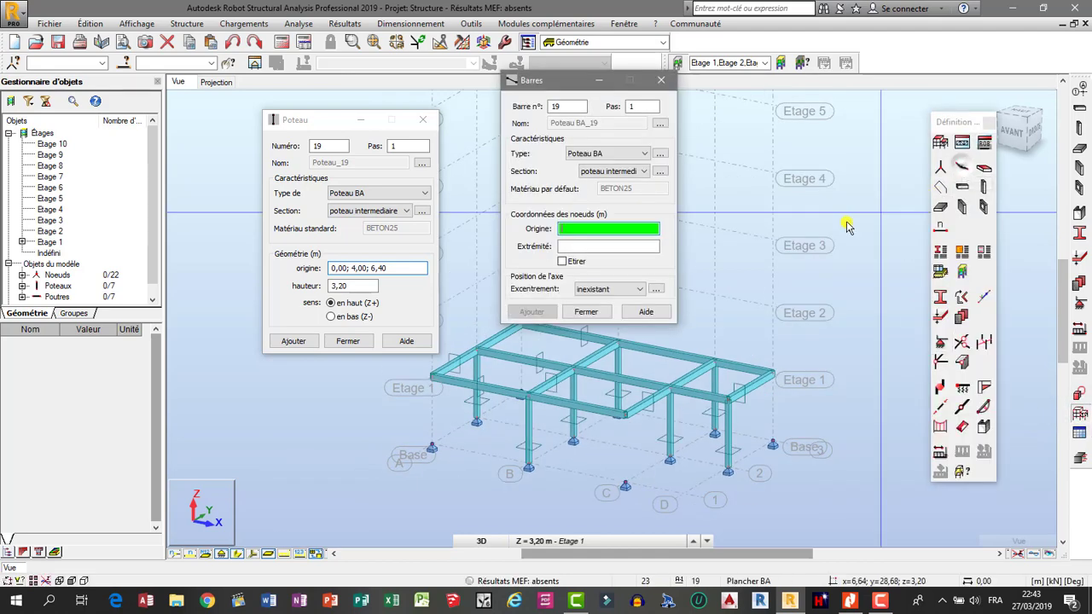
drag(555, 84, 316, 108)
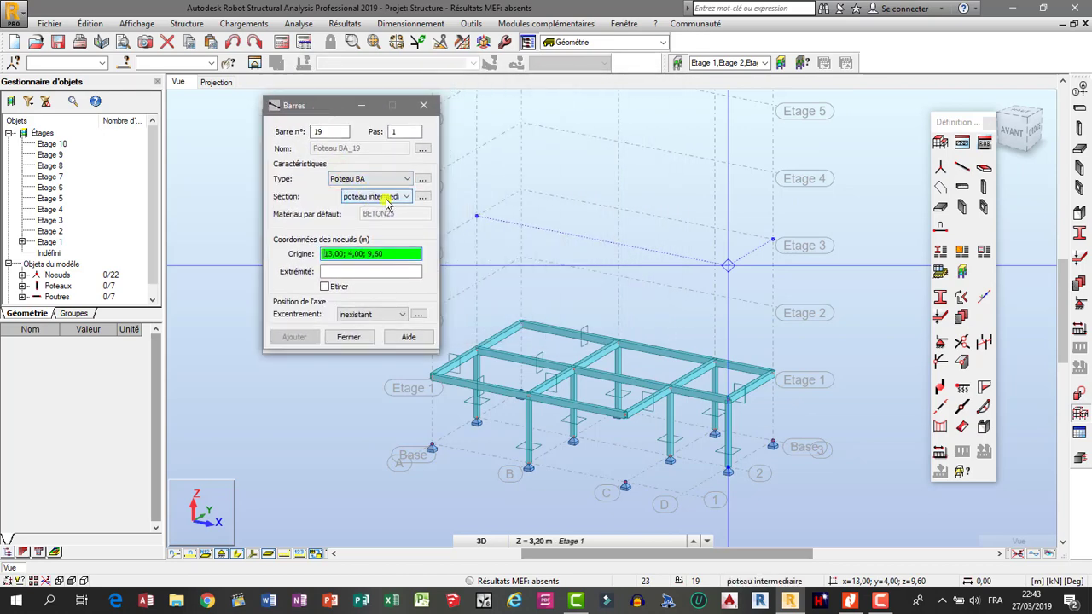
click(383, 197)
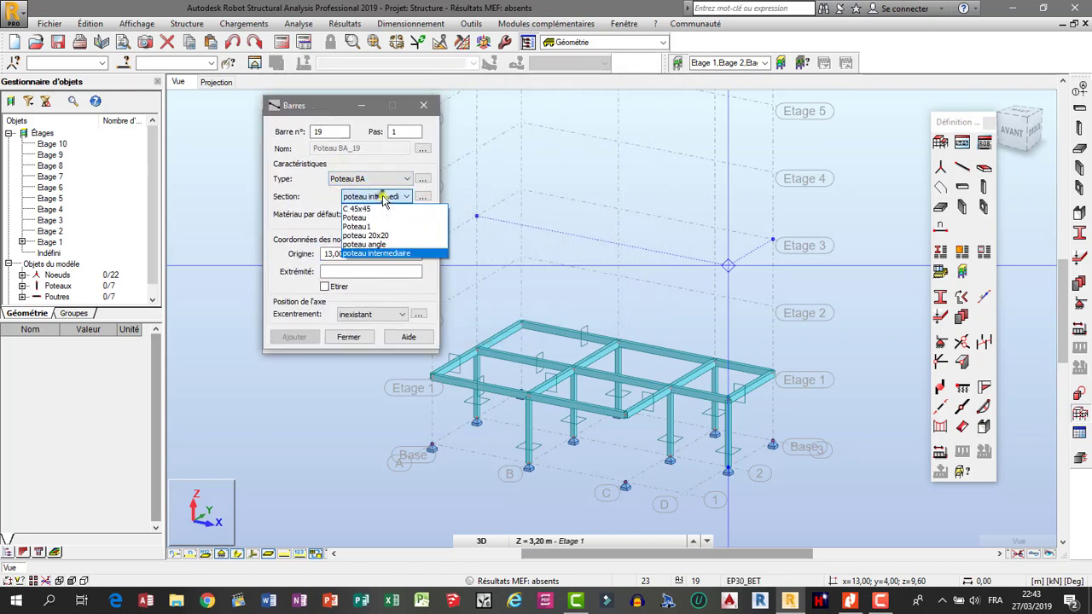
click(364, 244)
scroll(514, 465, down, 2)
scroll(515, 465, up, 3)
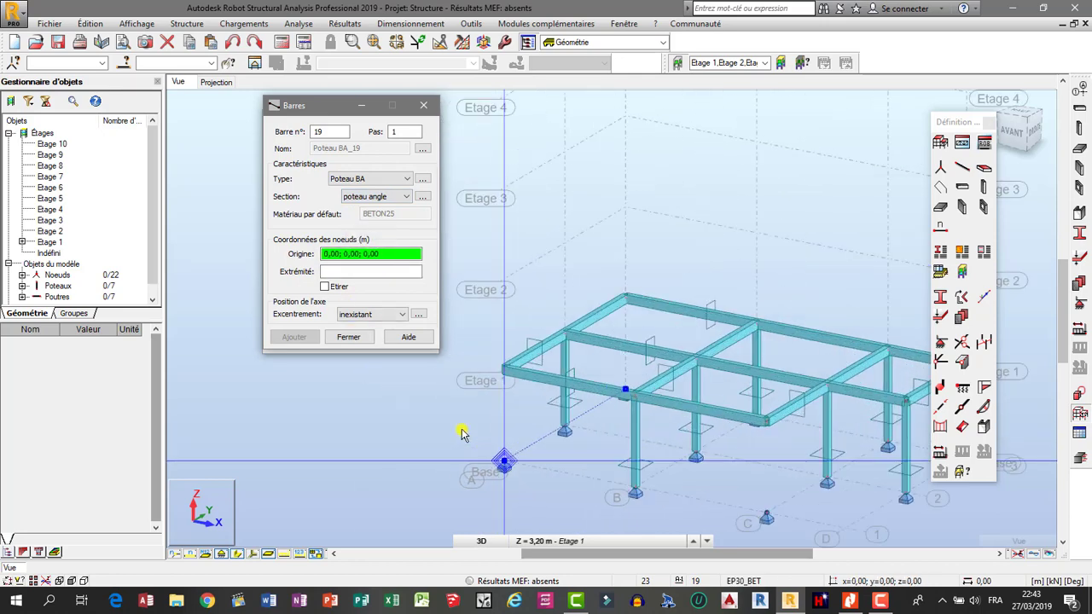
click(529, 484)
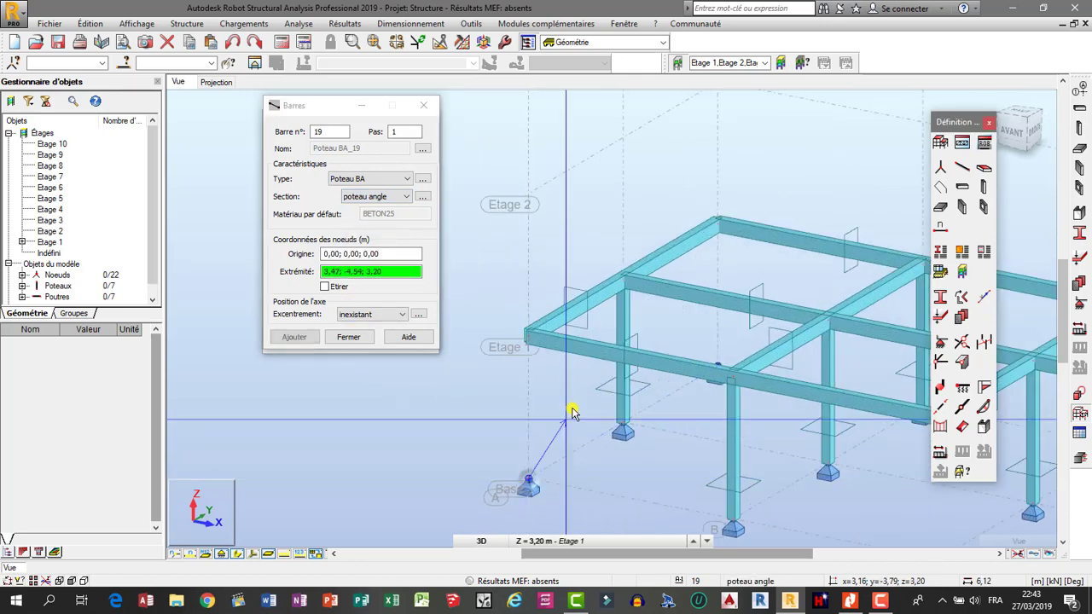
click(529, 334)
Step: Draw poteau angle corner columns from Base to Etage 1 at C-1 and D-3
scroll(439, 427, down, 3)
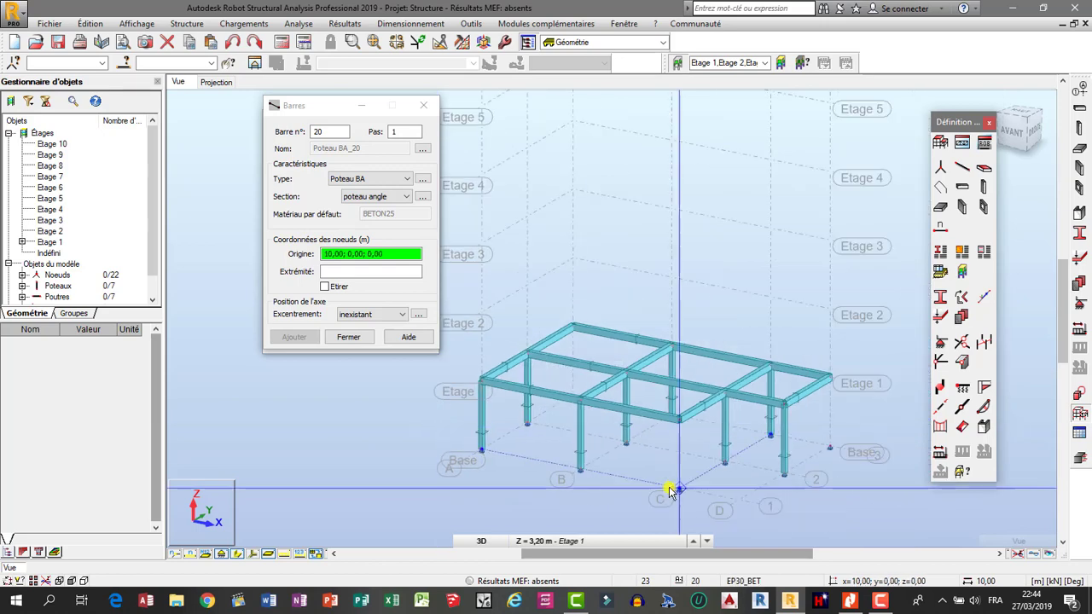
scroll(673, 487, up, 3)
click(694, 493)
click(695, 316)
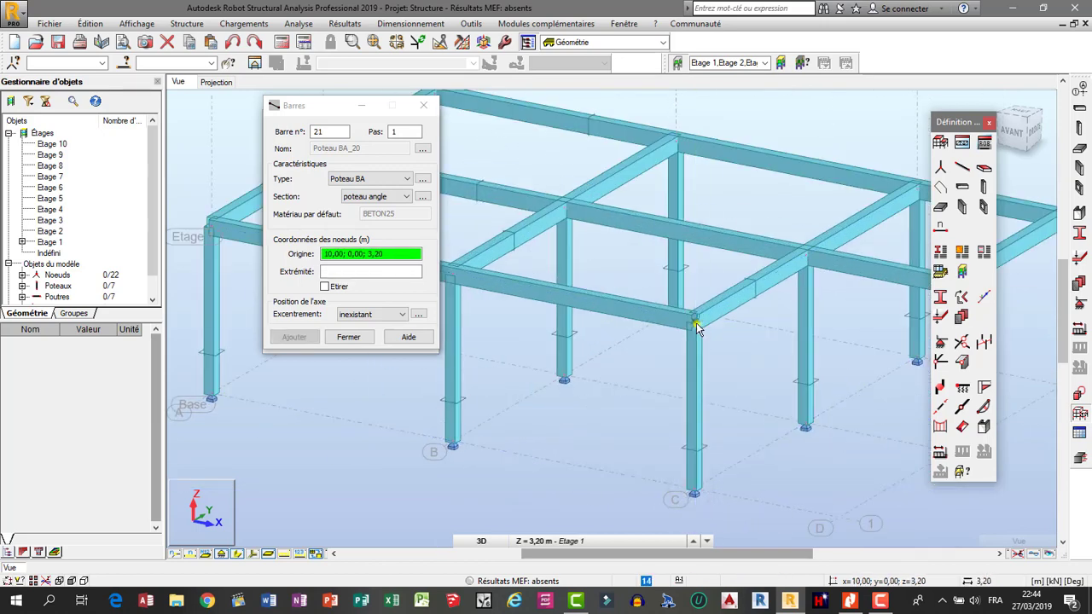
scroll(504, 500, down, 3)
scroll(734, 454, up, 3)
click(711, 460)
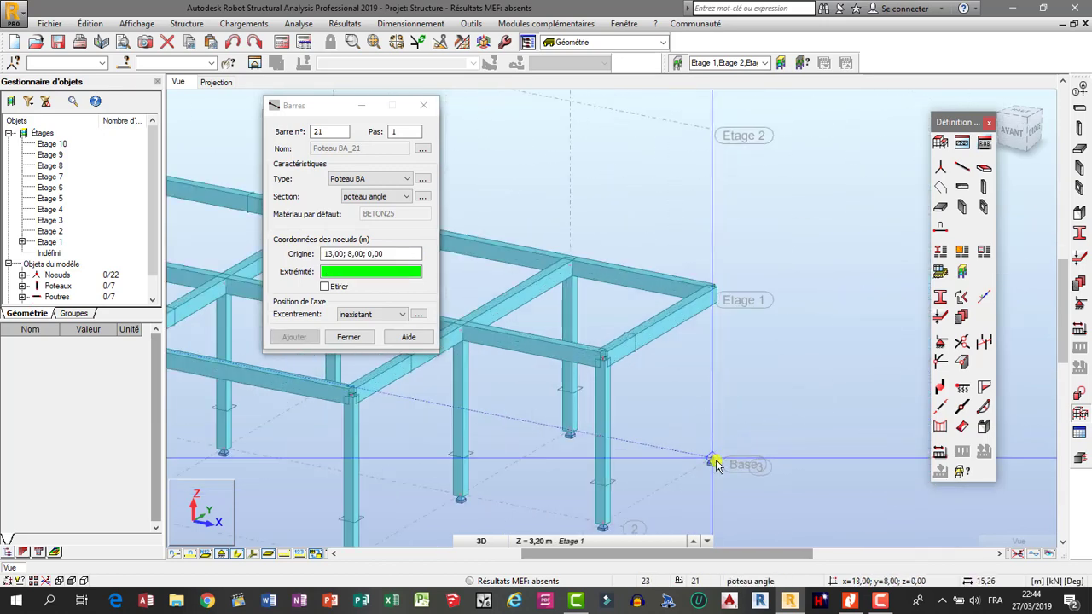
click(715, 299)
Step: Draw the remaining poteau angle corner column at A-3 from Base to Etage 1
scroll(743, 415, down, 3)
scroll(537, 390, up, 4)
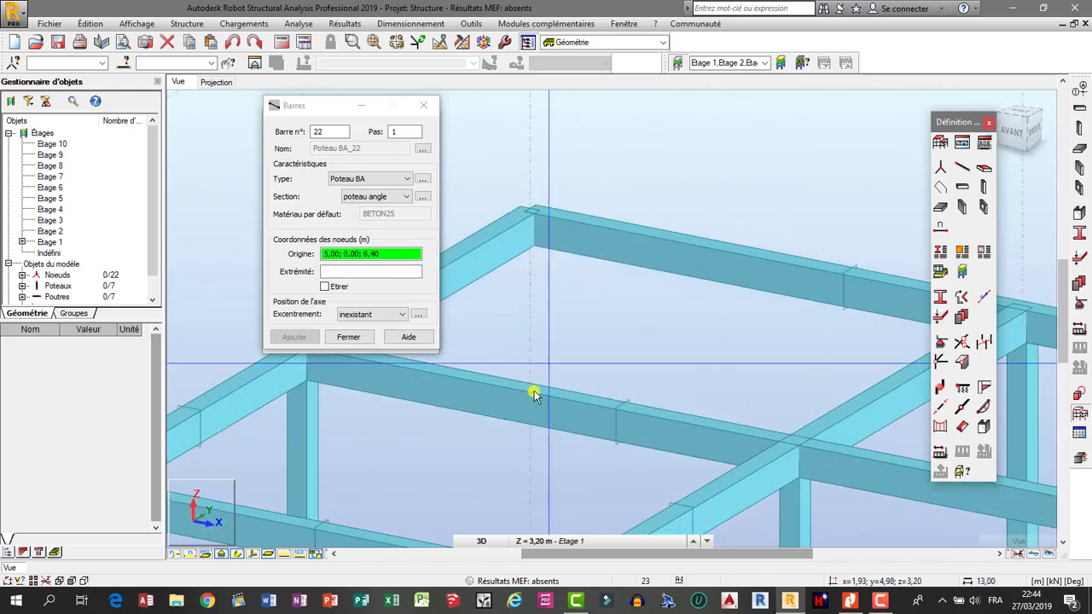
shift+middle_drag(549, 432, 549, 443)
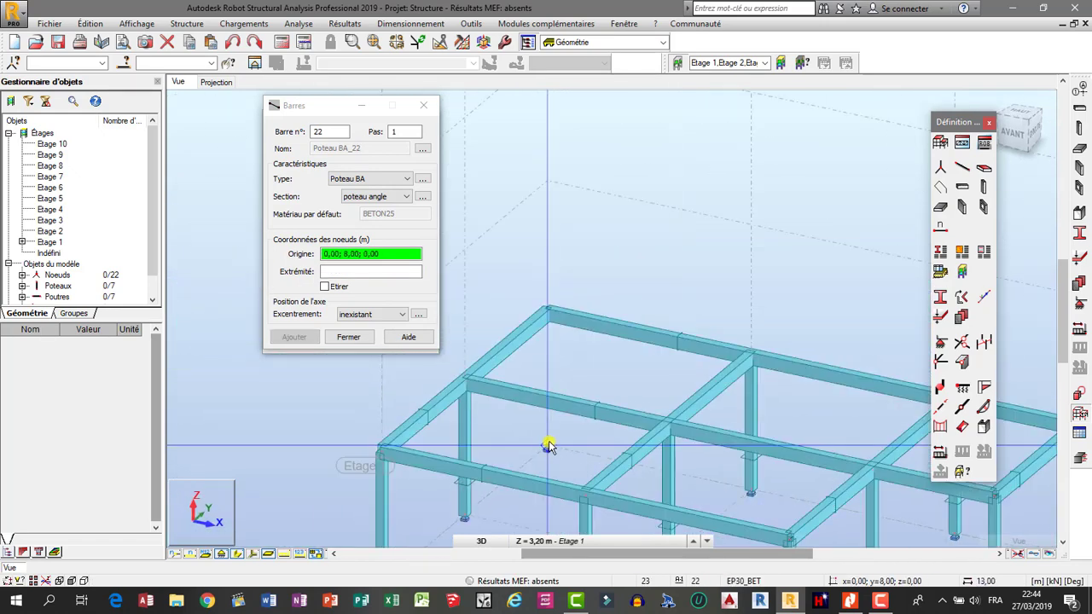
click(546, 448)
click(550, 313)
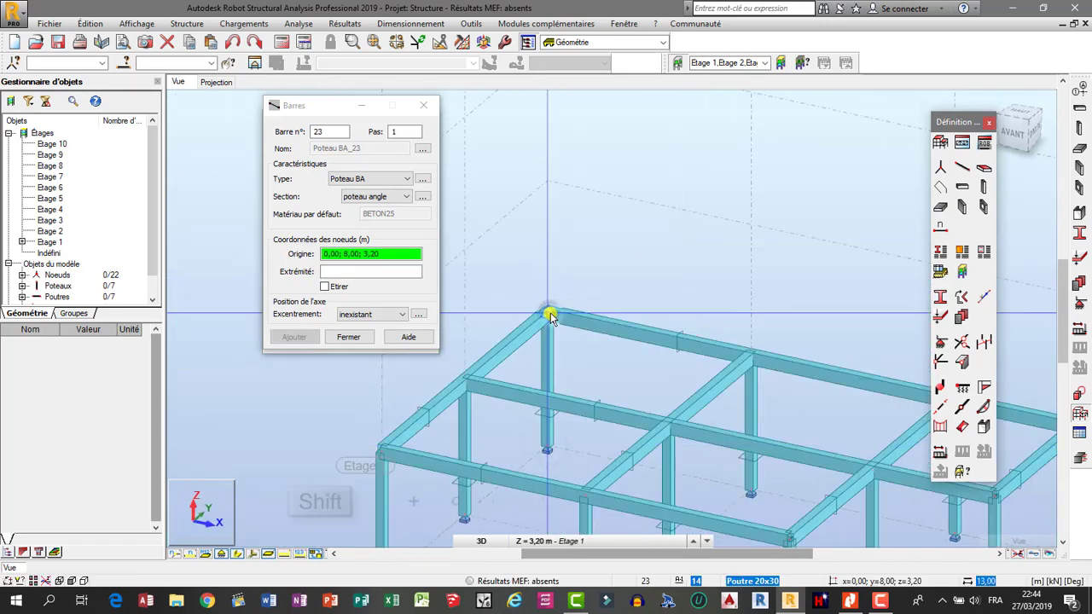
Step: Examine the first-storey frame in 3D from a higher angle to check the corner and intermediate column positions
scroll(551, 317, down, 3)
shift+right_click(550, 317)
scroll(567, 331, down, 5)
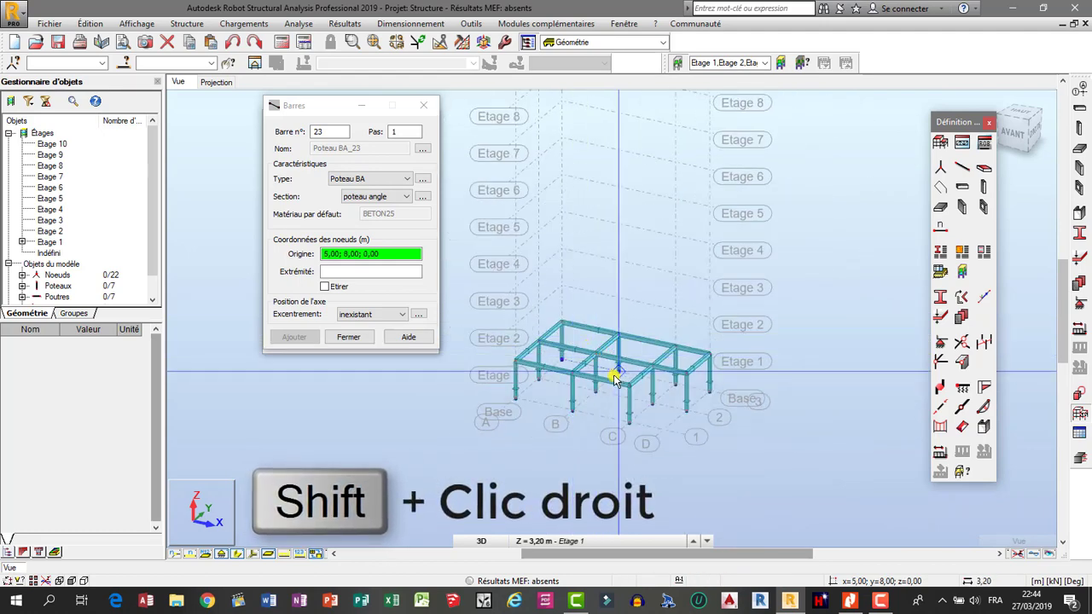
shift+right_drag(609, 393, 542, 401)
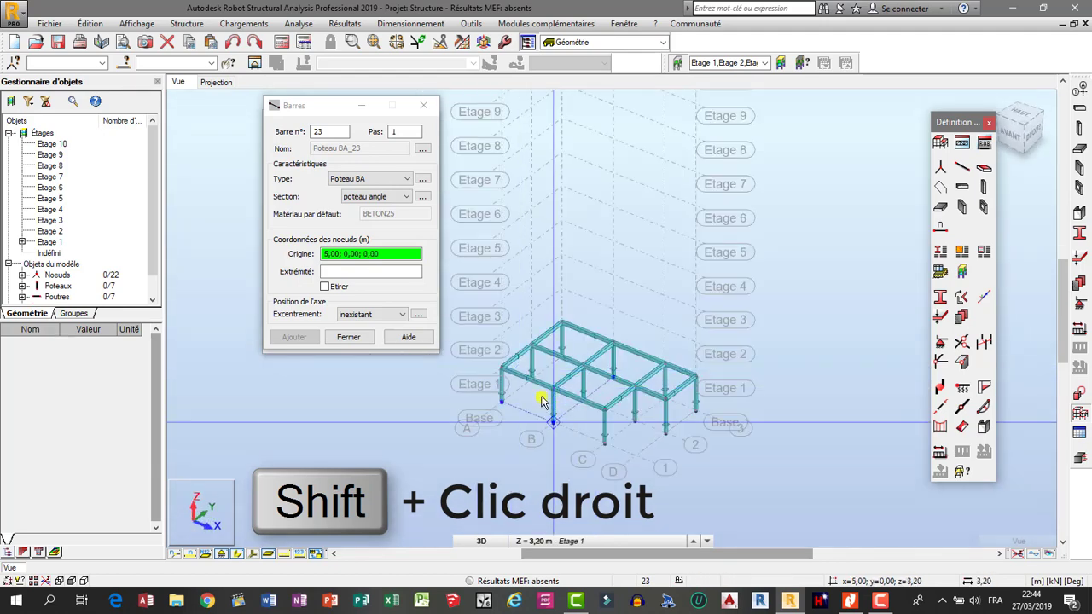
scroll(543, 401, up, 10)
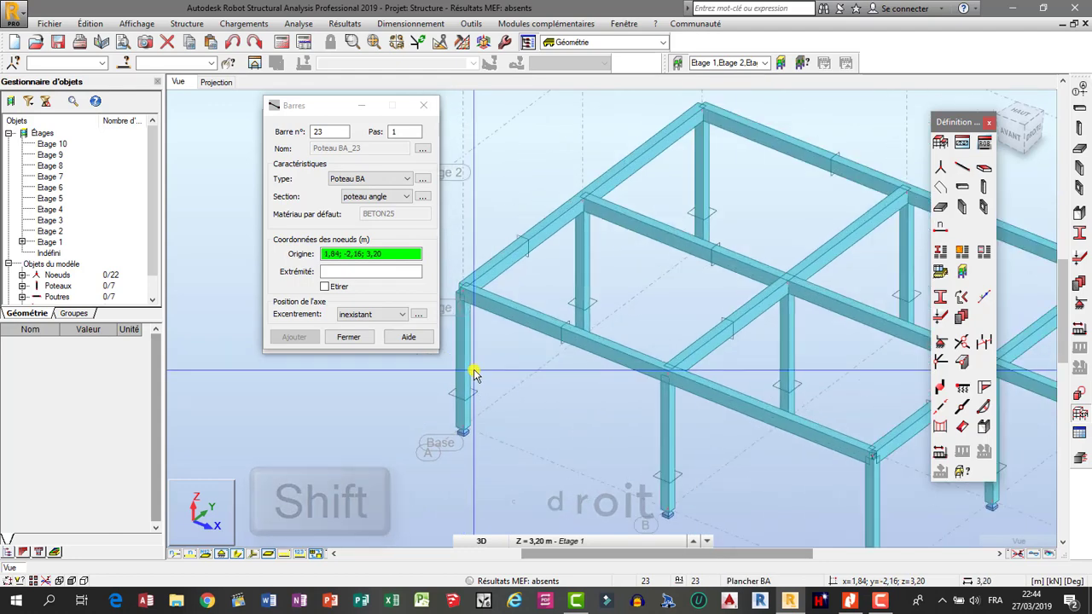
scroll(474, 376, down, 4)
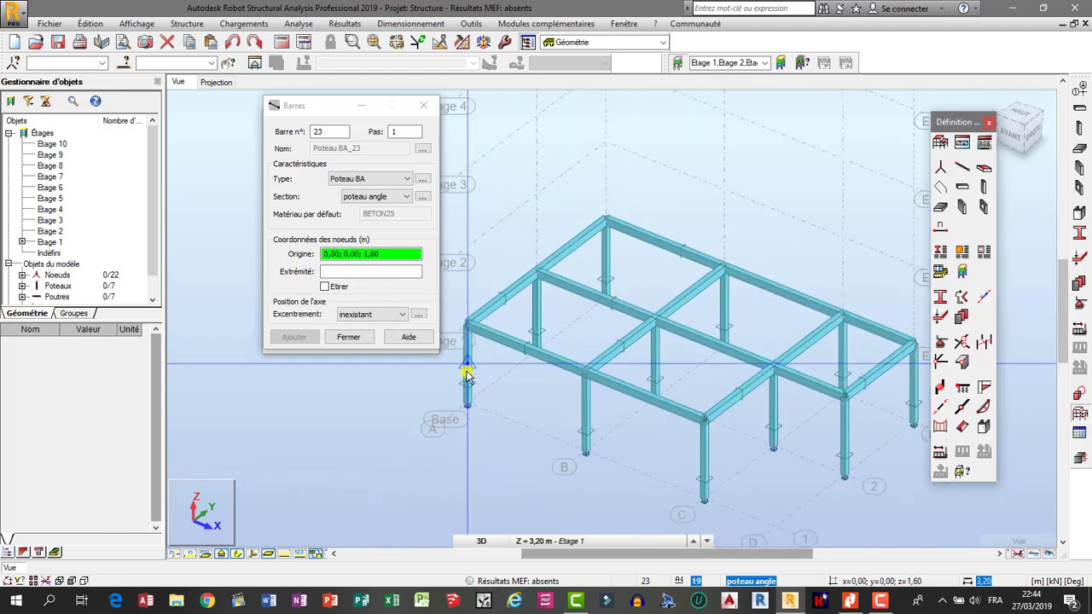
scroll(466, 372, down, 2)
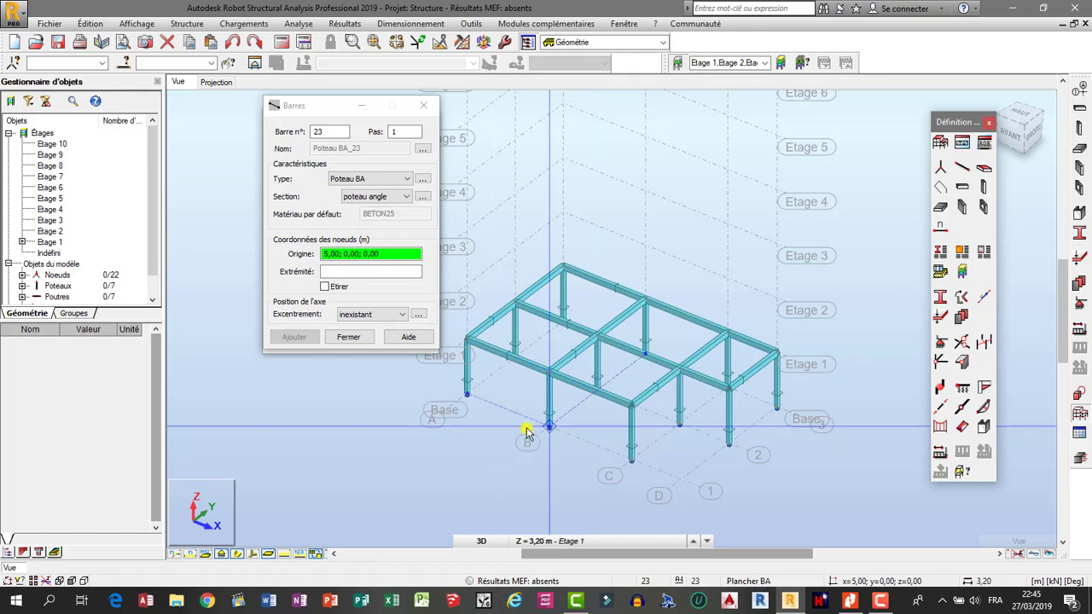
Step: Assign the poteau intermediaire section to the edge columns at B-1, A-2, B-3 and C-3 (bars 2 4 6 9)
click(1080, 235)
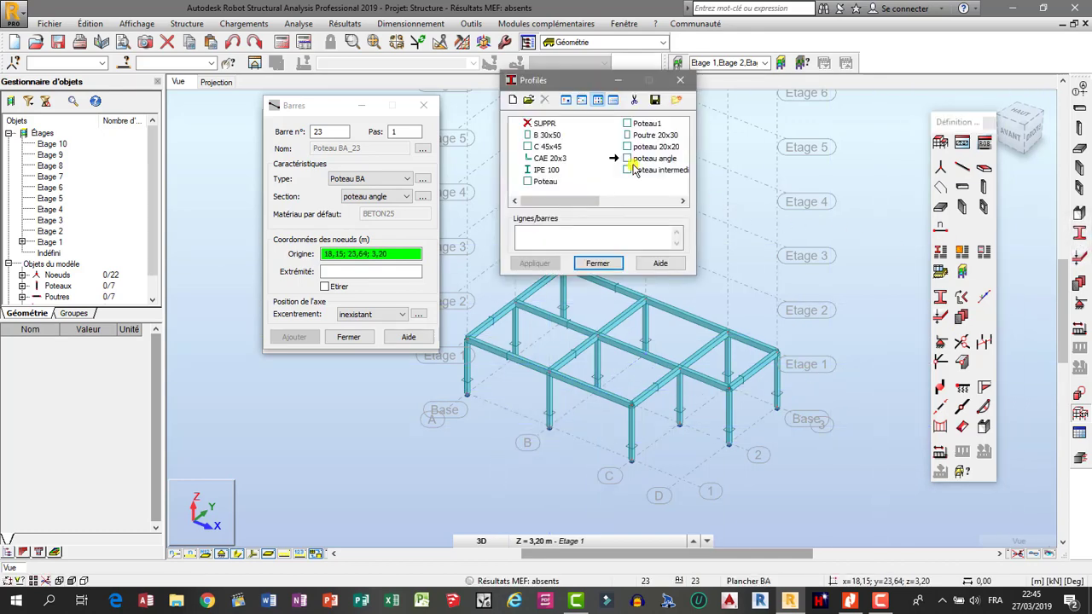
drag(558, 88, 663, 71)
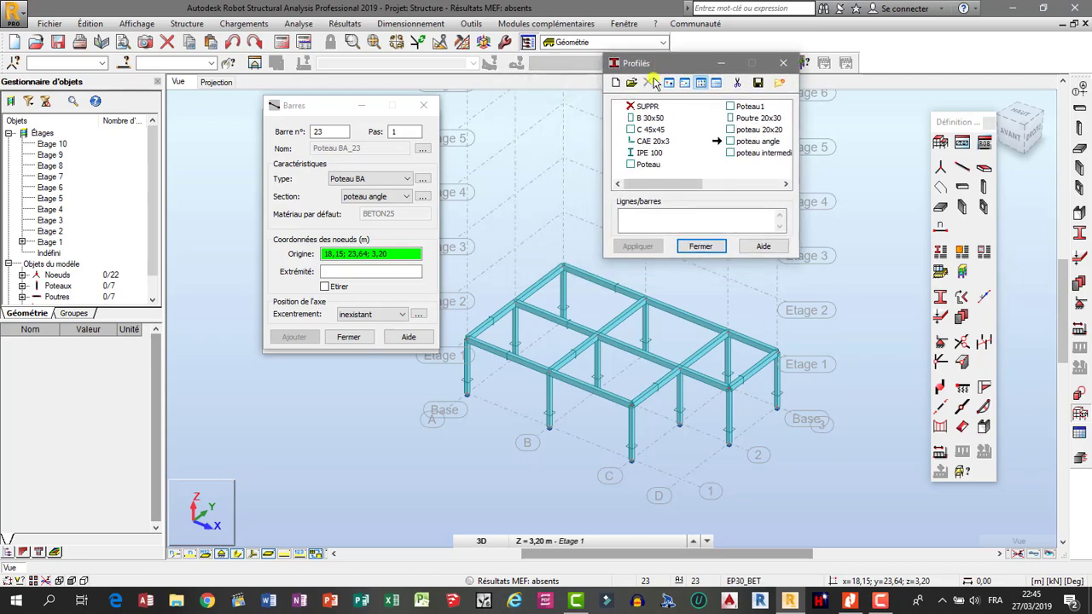
click(662, 220)
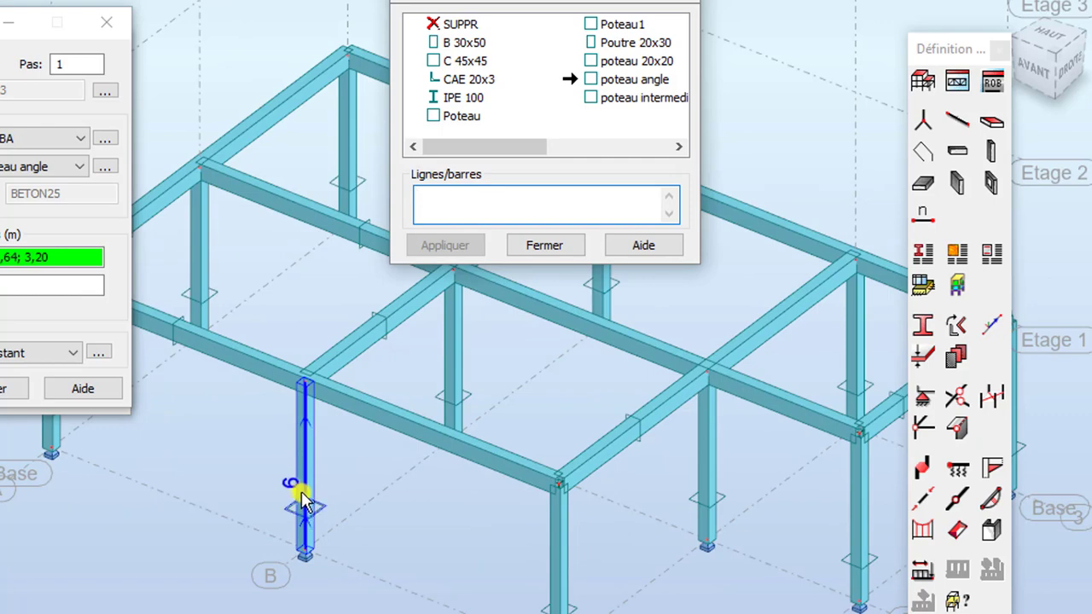
click(303, 501)
scroll(305, 502, down, 2)
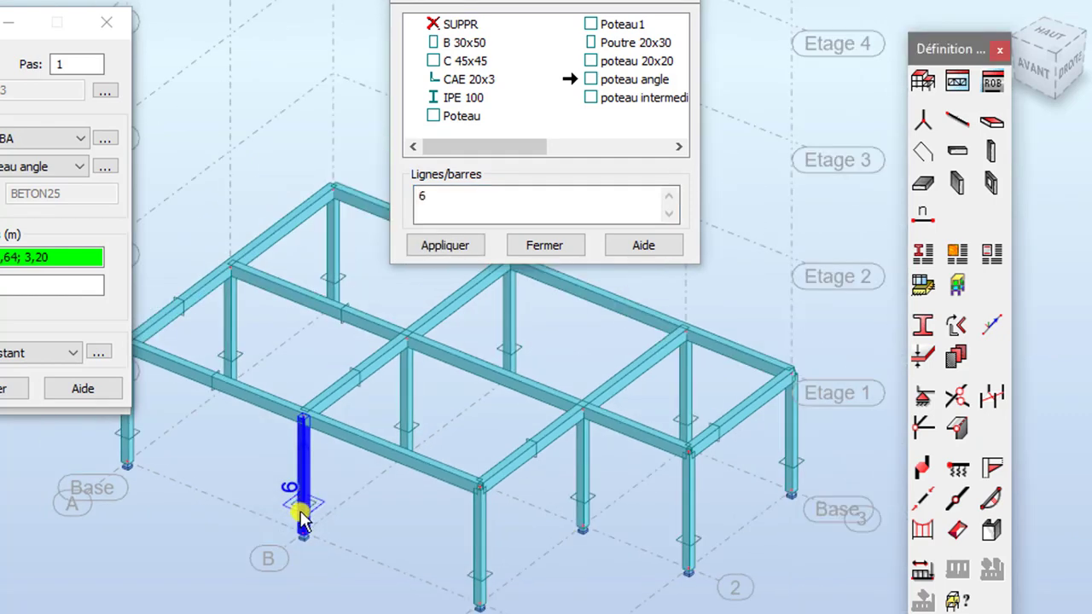
scroll(303, 520, down, 2)
click(256, 389)
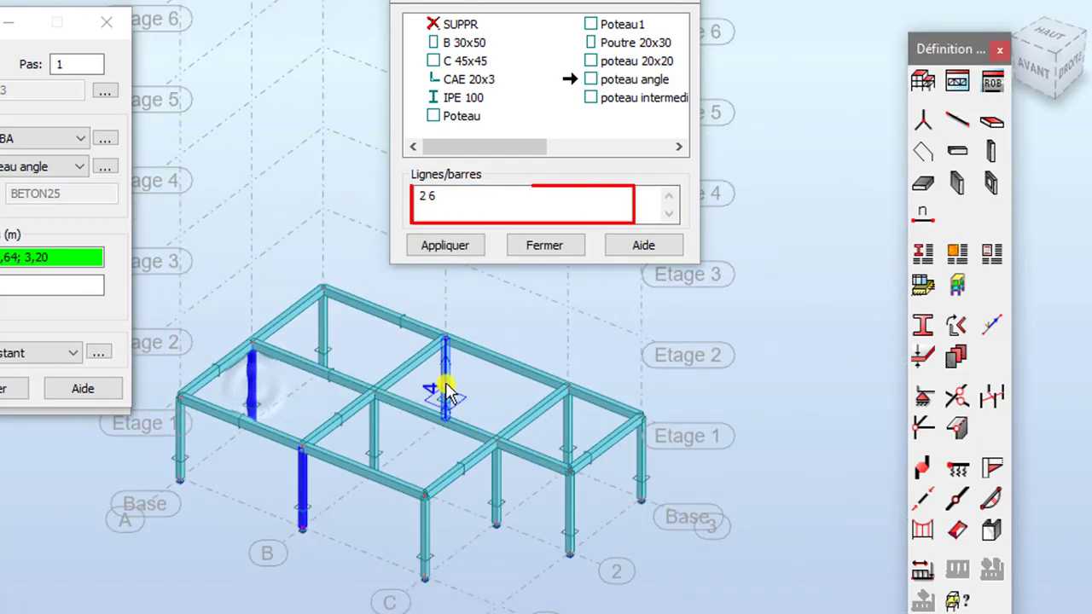
click(445, 391)
click(565, 431)
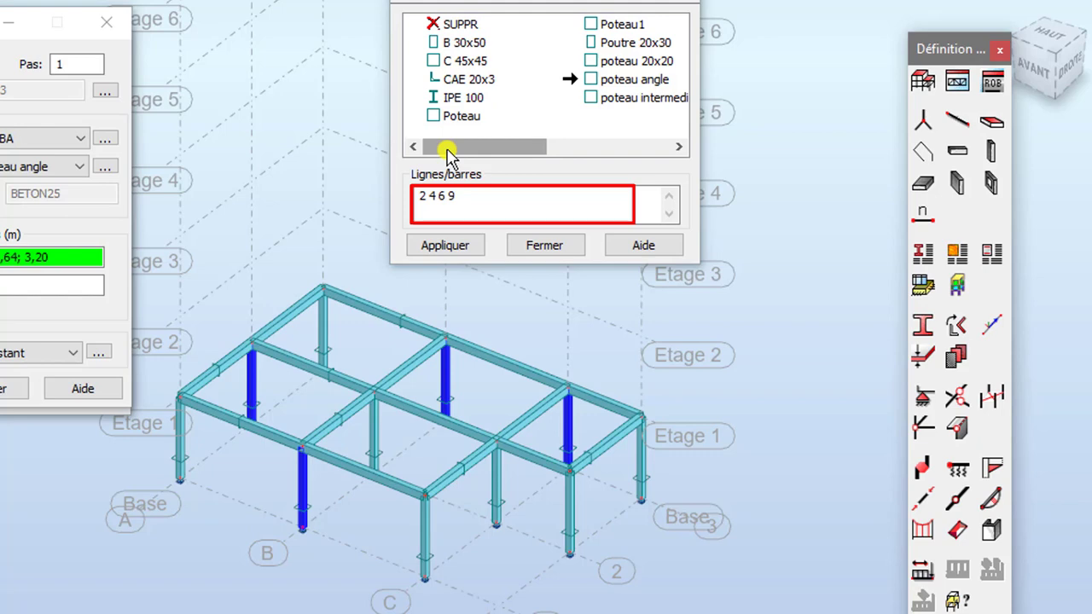
drag(500, 147, 563, 146)
click(607, 99)
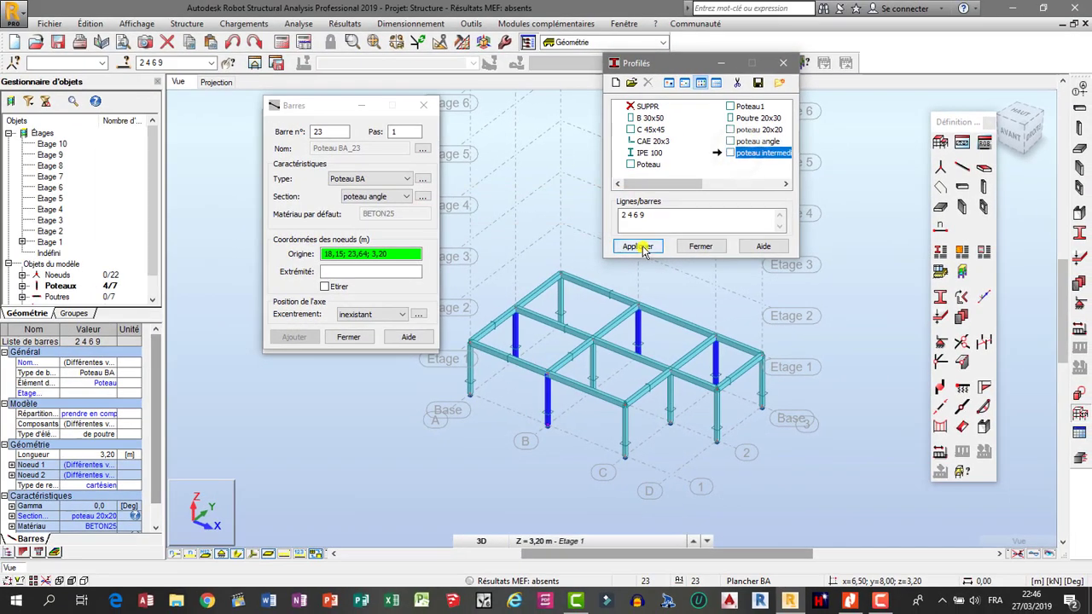
click(445, 245)
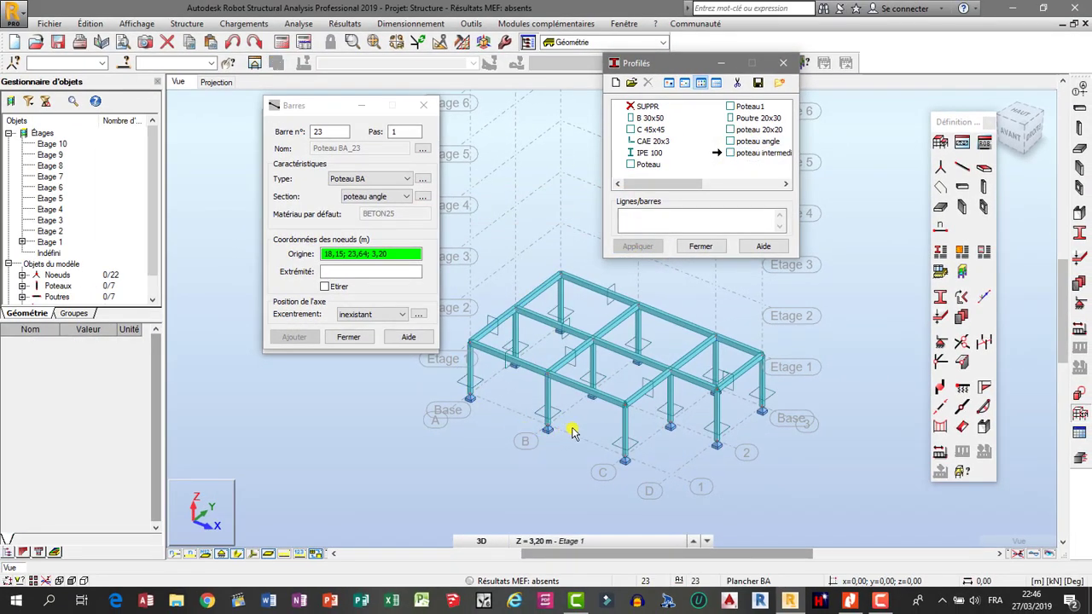
Step: Close the open section and bar definition dialogs and check the sections assigned to the first-storey columns
click(784, 66)
click(423, 104)
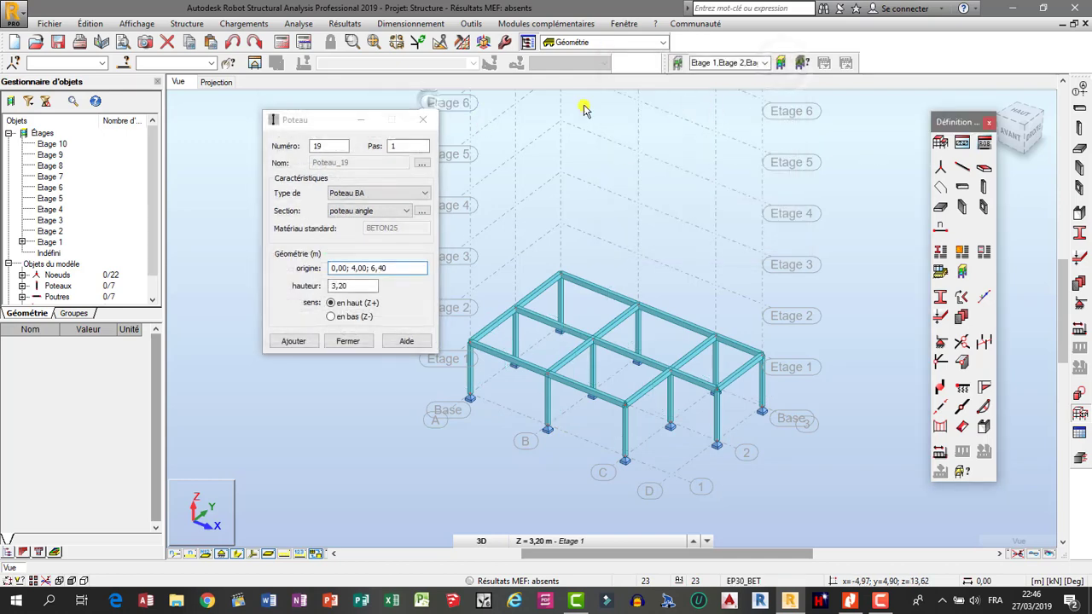
scroll(555, 473, up, 5)
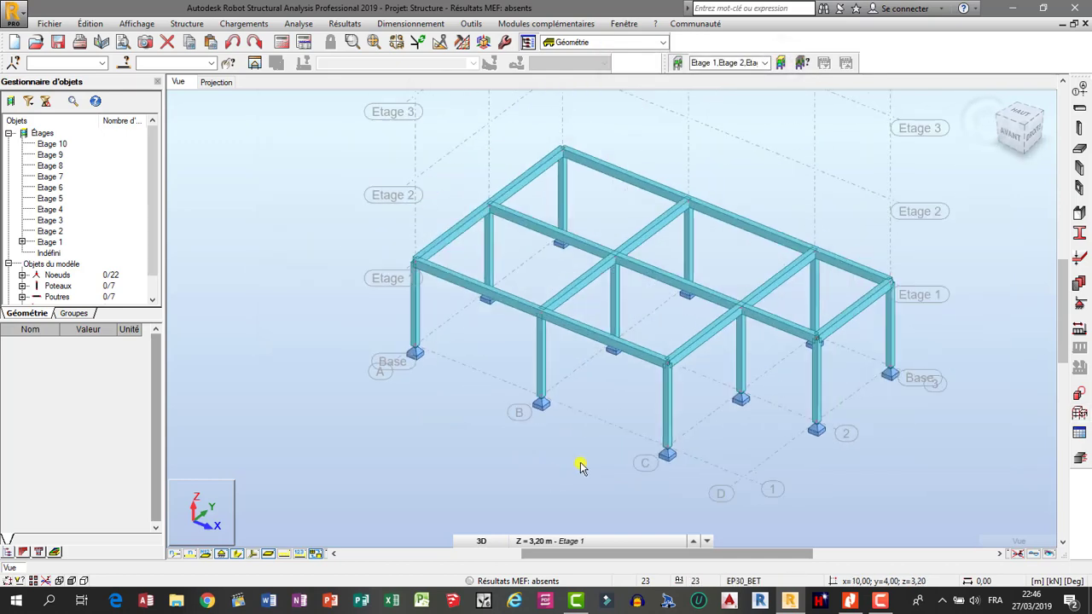
scroll(660, 418, down, 3)
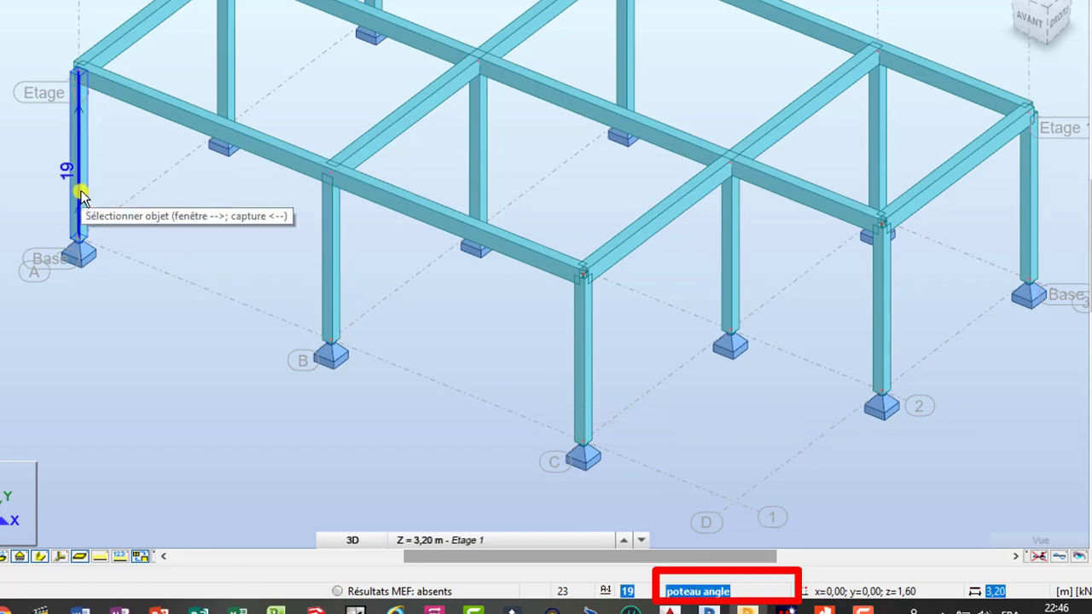
scroll(80, 194, down, 1)
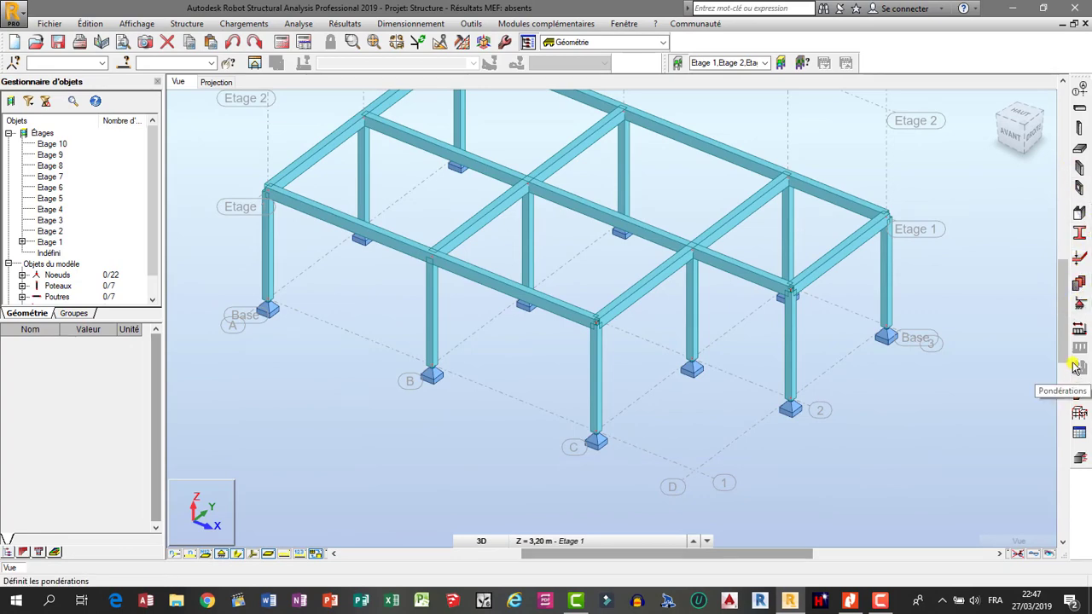
Step: Try to add a rectangular Poteau BA section in BETON25 named Poteau intermediair with width b of 20 cm
click(1079, 128)
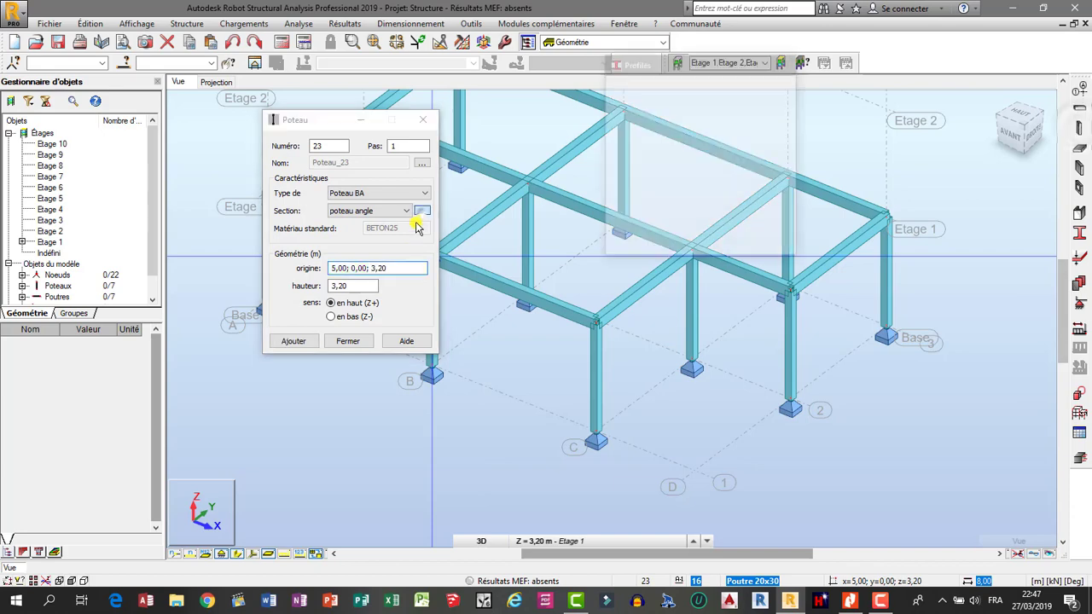
click(421, 210)
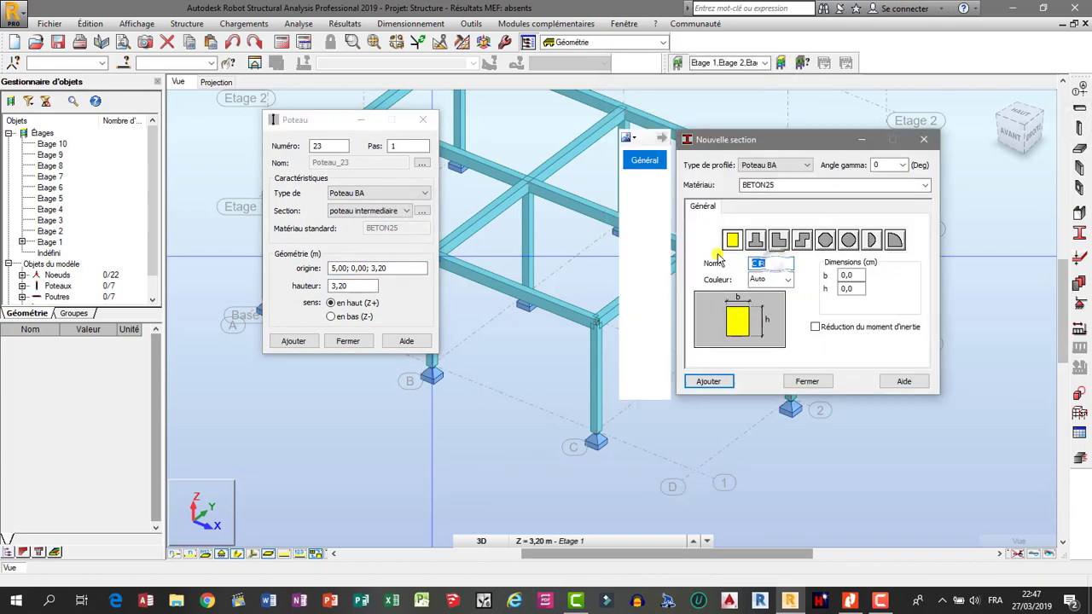
text(P)
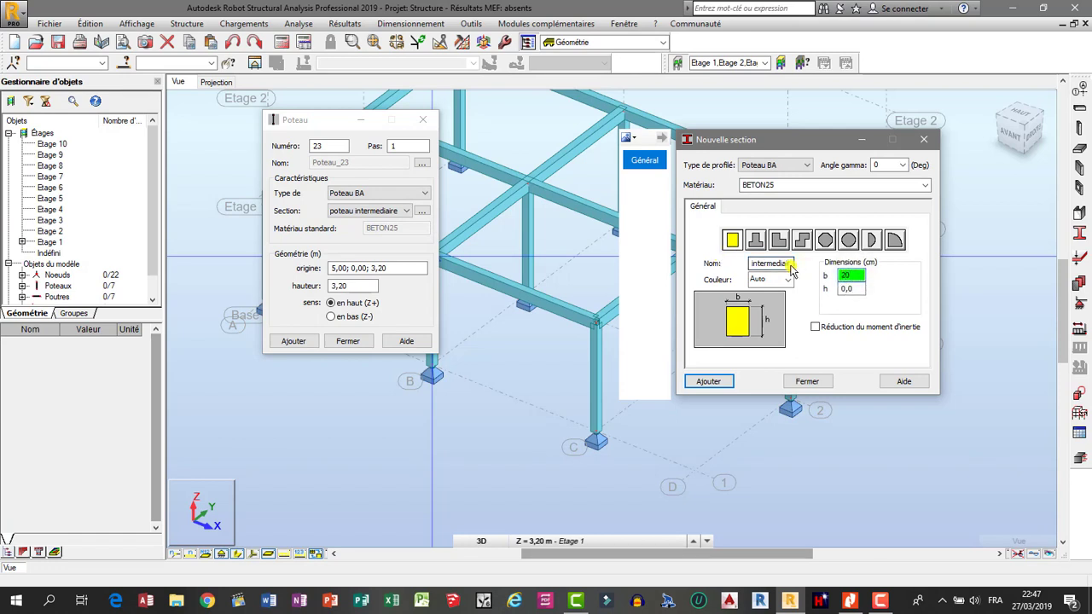
click(707, 381)
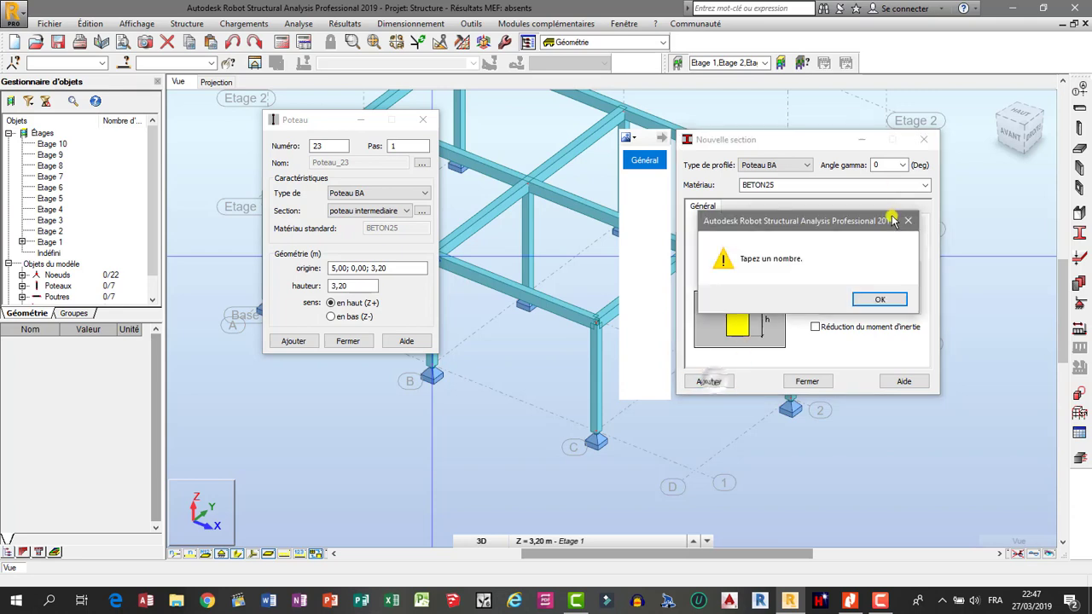
click(909, 222)
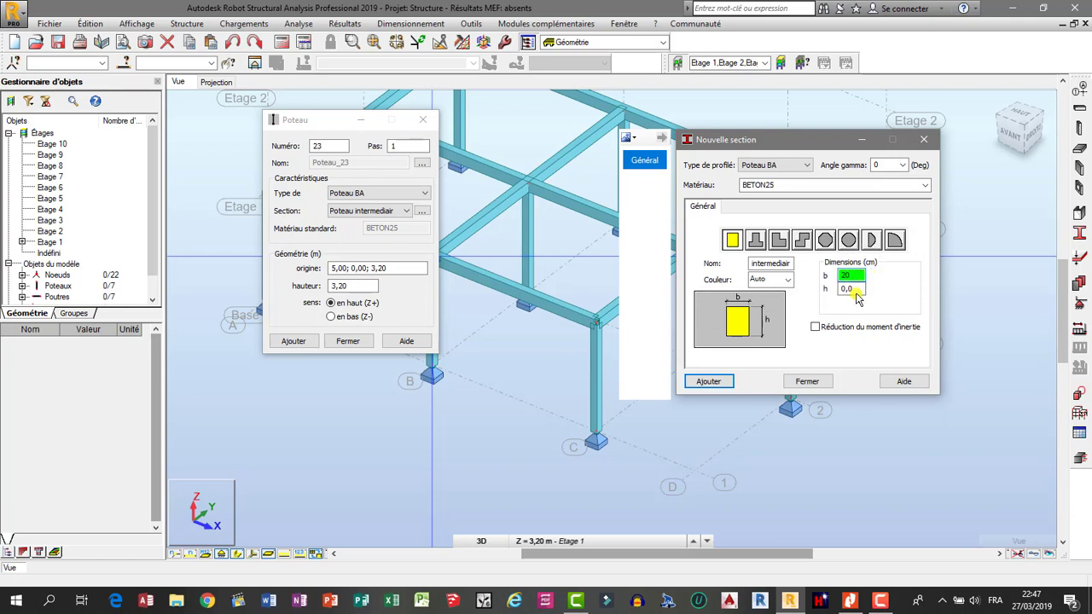
Step: Set the new section's height h to 20 cm and add it as Poteau Central, without modifying the existing profile
key(Tab)
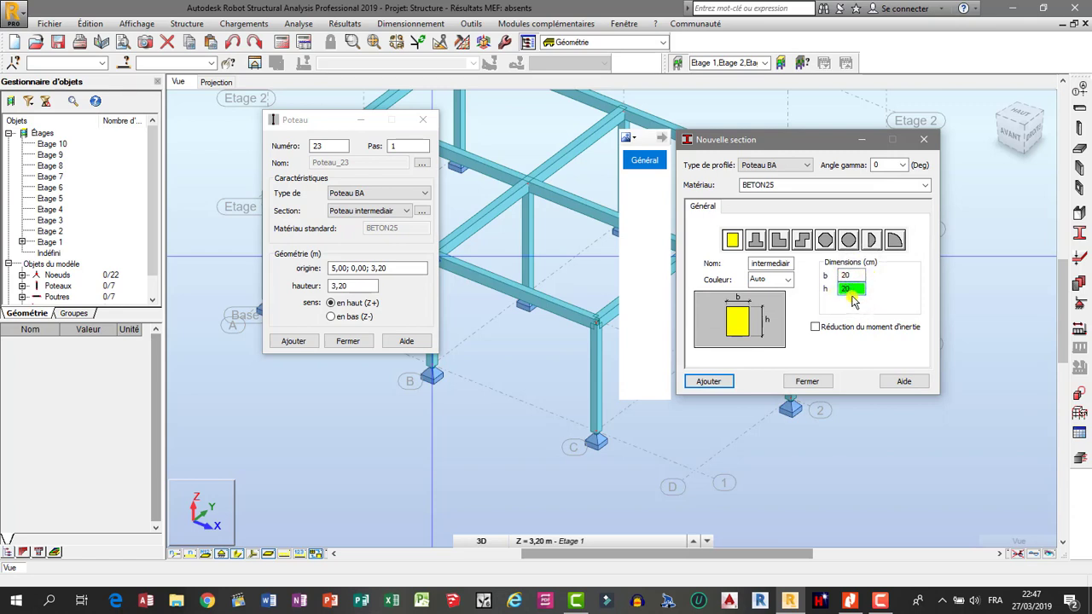
click(708, 381)
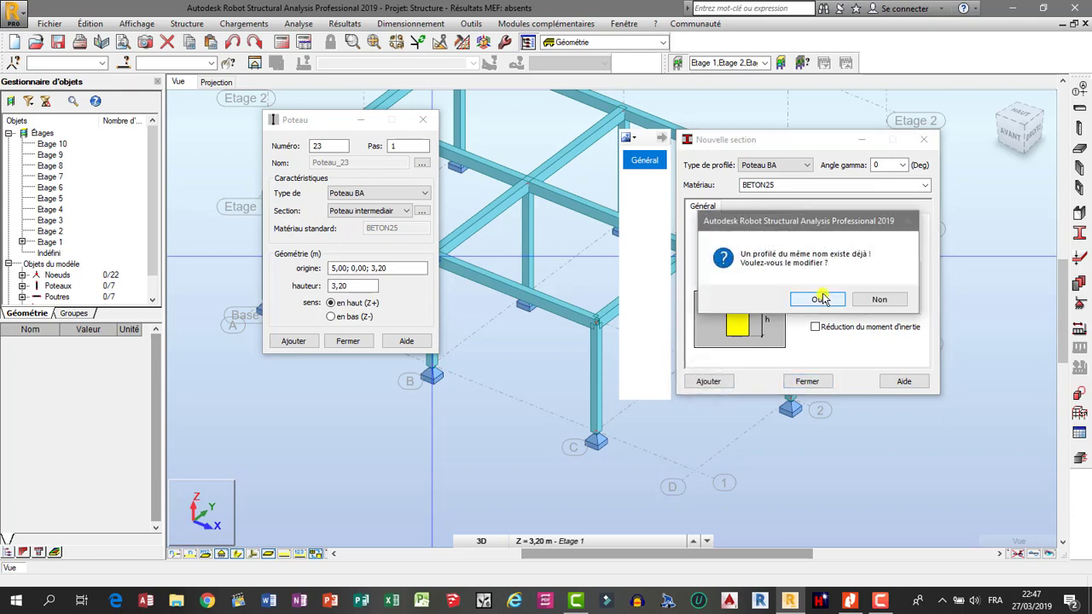
drag(811, 221, 837, 333)
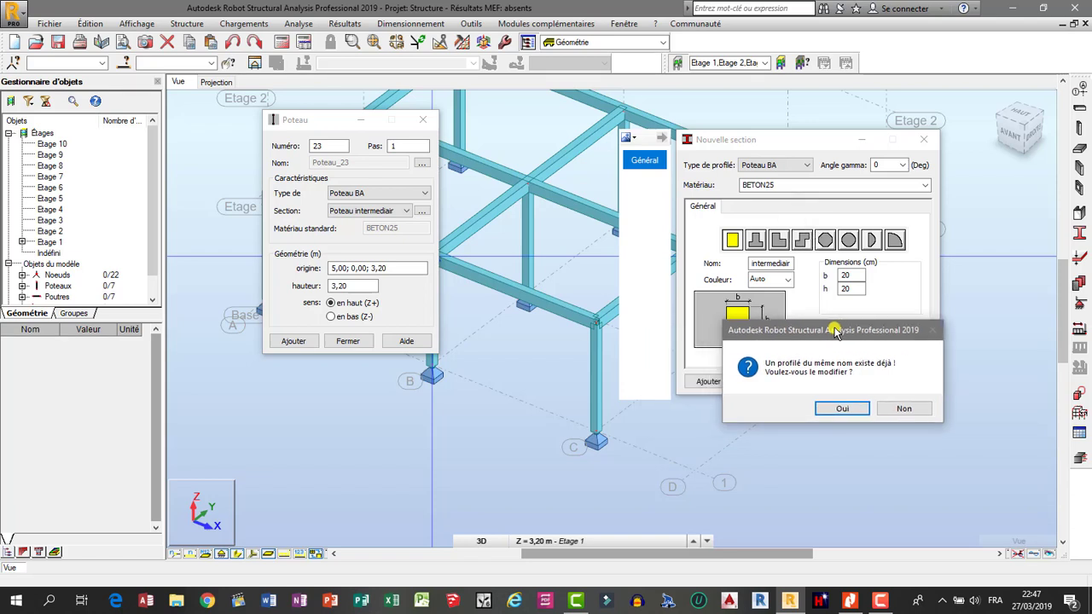
click(903, 408)
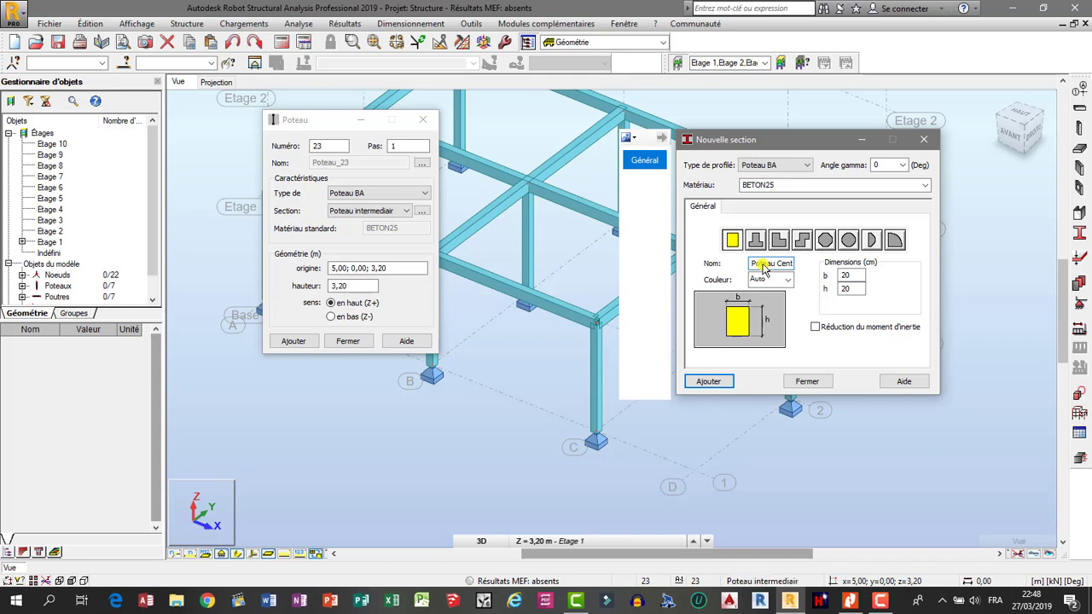
click(709, 382)
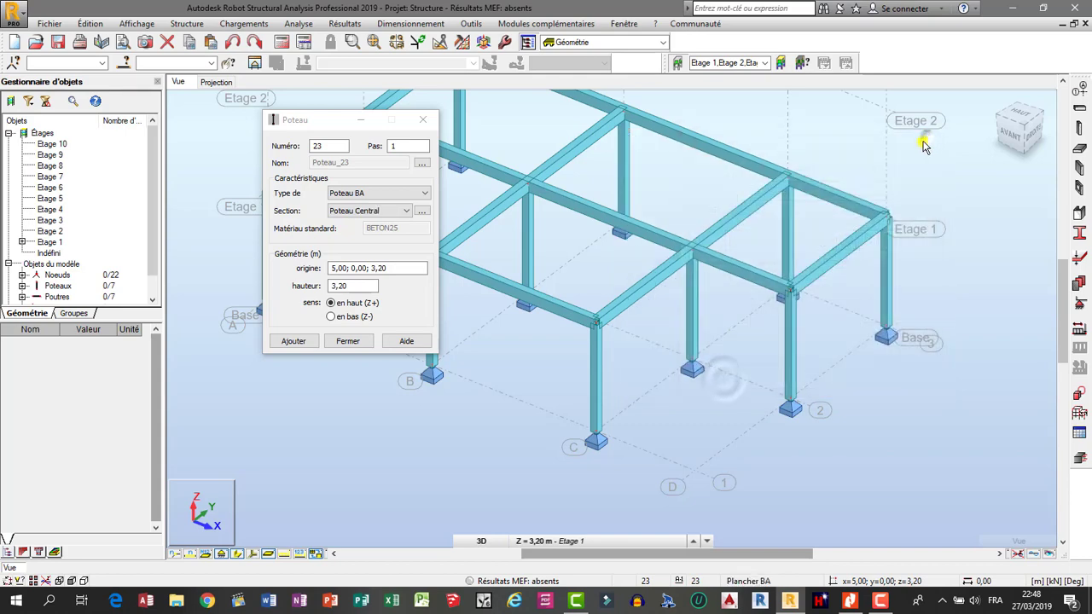
Step: Assign the Poteau Central section to the two interior columns at B-2 and C-2 (bars 5 8)
click(1081, 235)
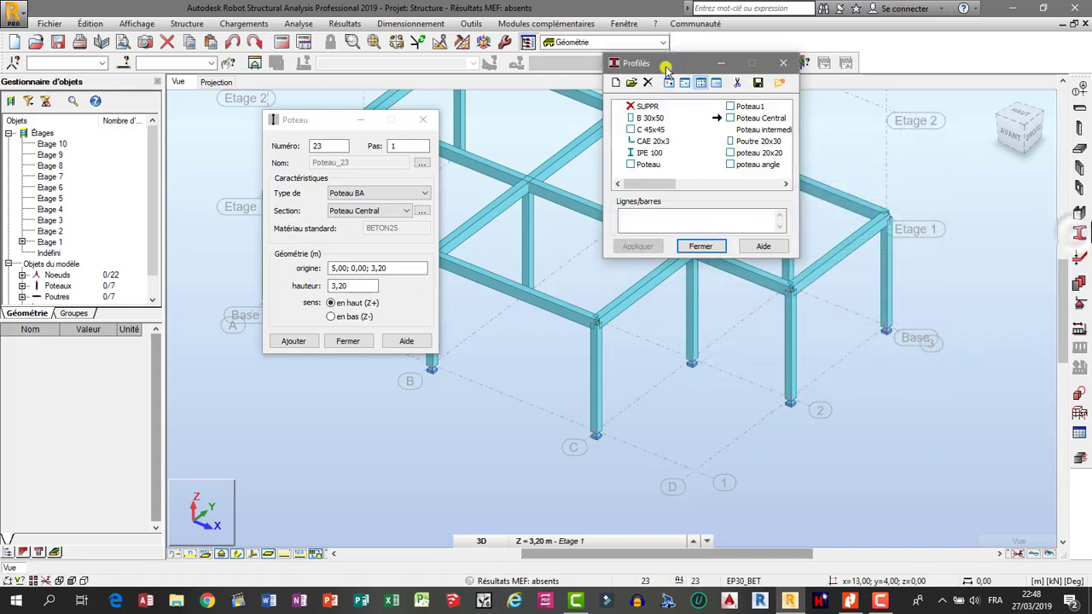
drag(668, 68, 472, 67)
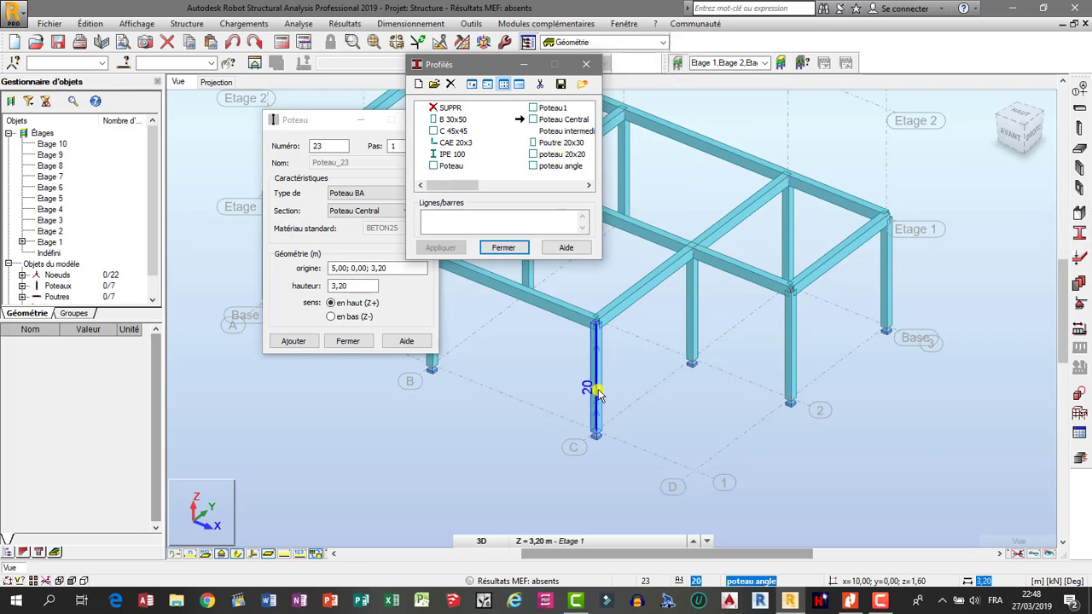
scroll(704, 350, down, 2)
click(704, 350)
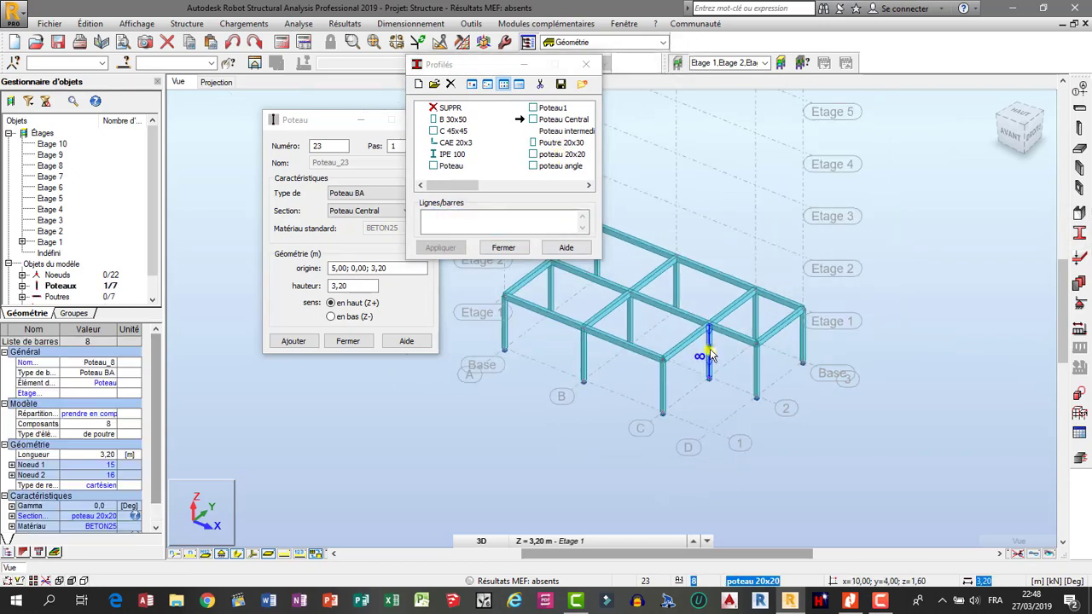
scroll(704, 350, up, 2)
ctrl+click(624, 312)
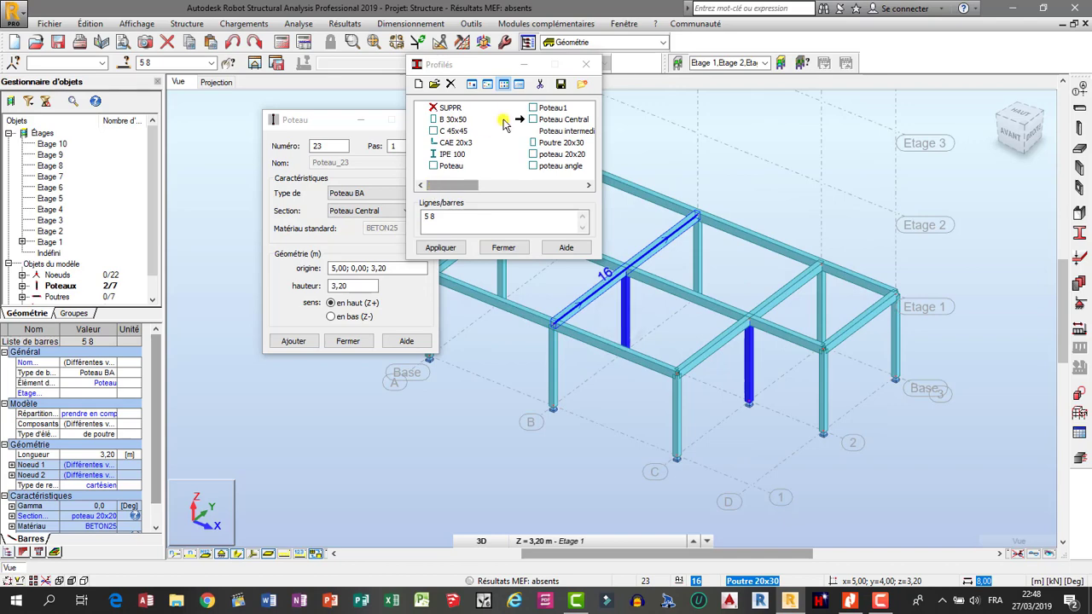
click(440, 247)
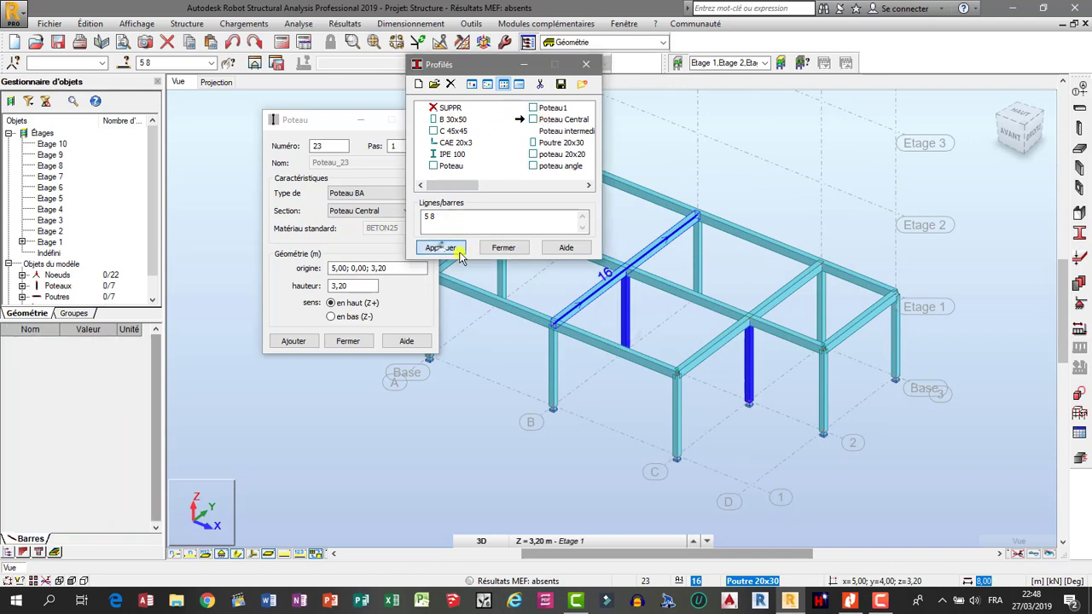
Step: Assign the poteau angle section to the corner column at D-2 (bar 11) and close the section and column dialogs
click(824, 392)
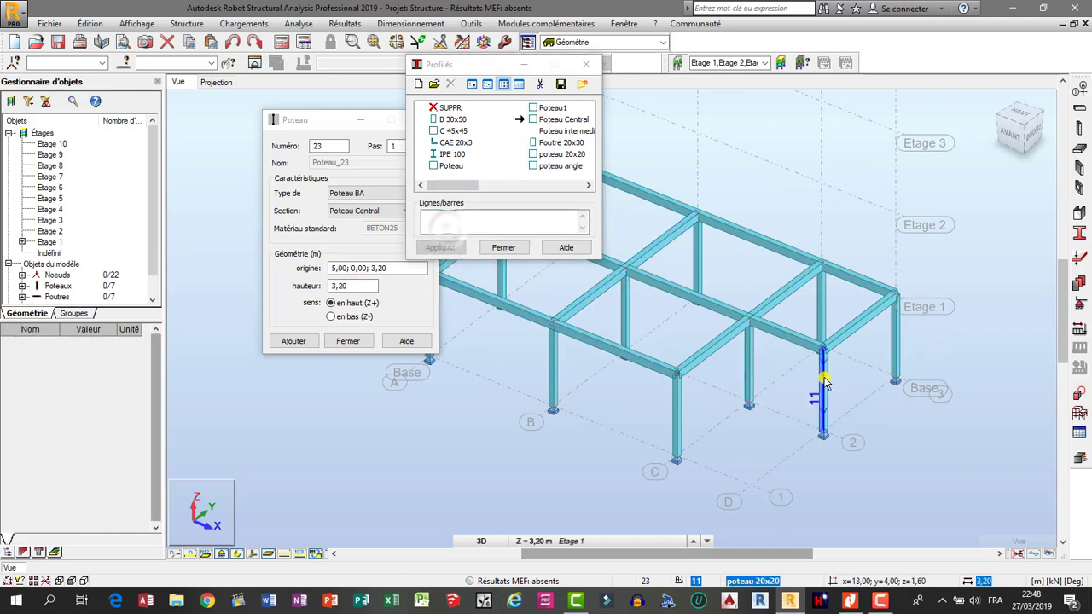
click(556, 165)
click(440, 248)
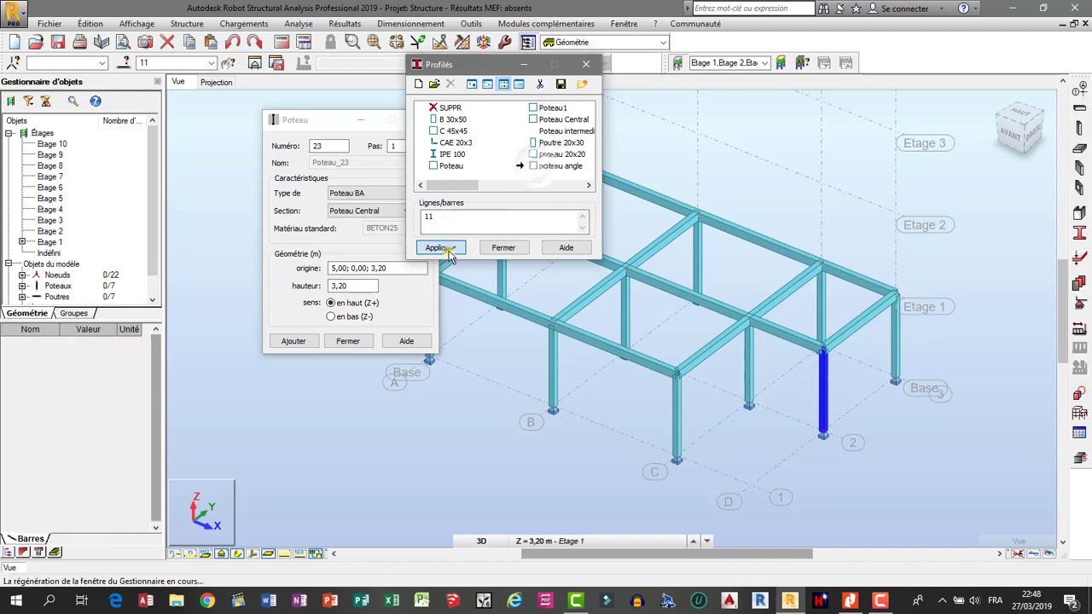
click(586, 64)
click(427, 119)
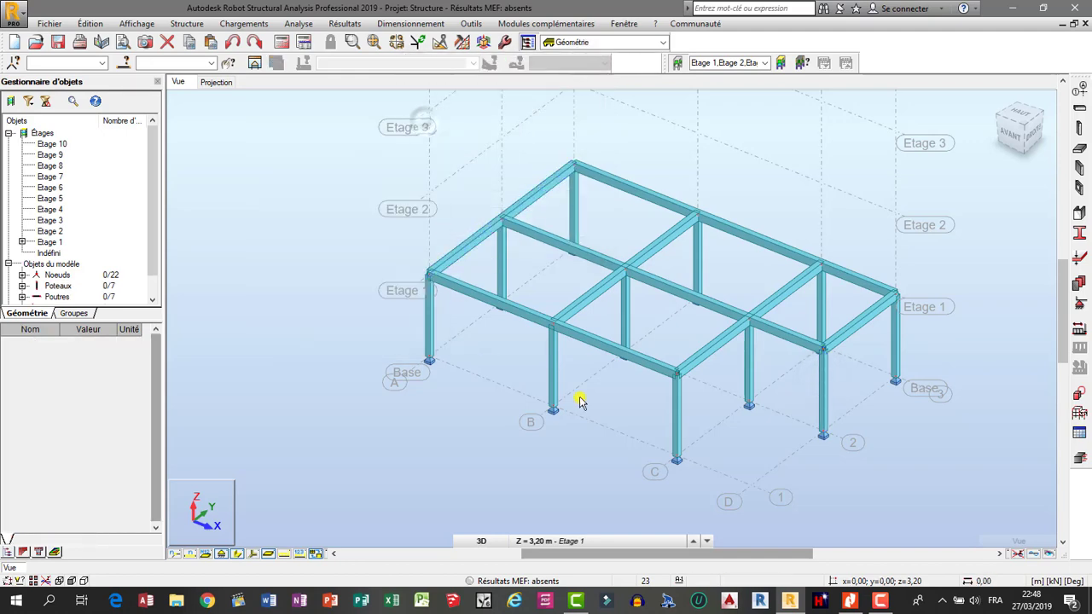
Step: Examine the first-storey frame in 3D to check which section each edge, corner and central column carries
click(550, 384)
scroll(548, 381, up, 3)
scroll(549, 381, down, 1)
click(743, 412)
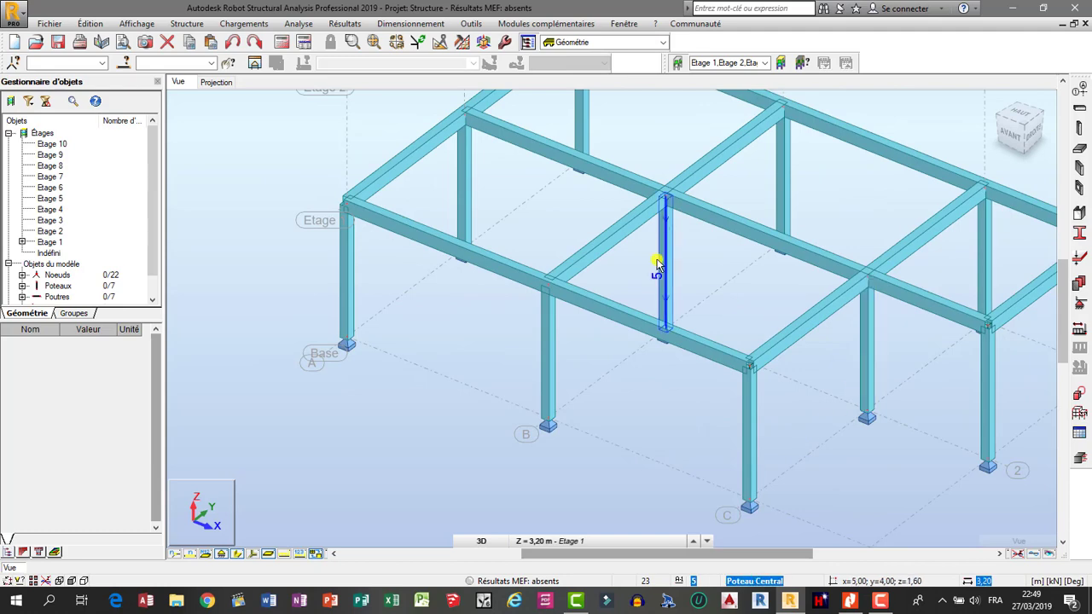
scroll(768, 446, down, 2)
scroll(995, 370, down, 2)
scroll(527, 333, down, 1)
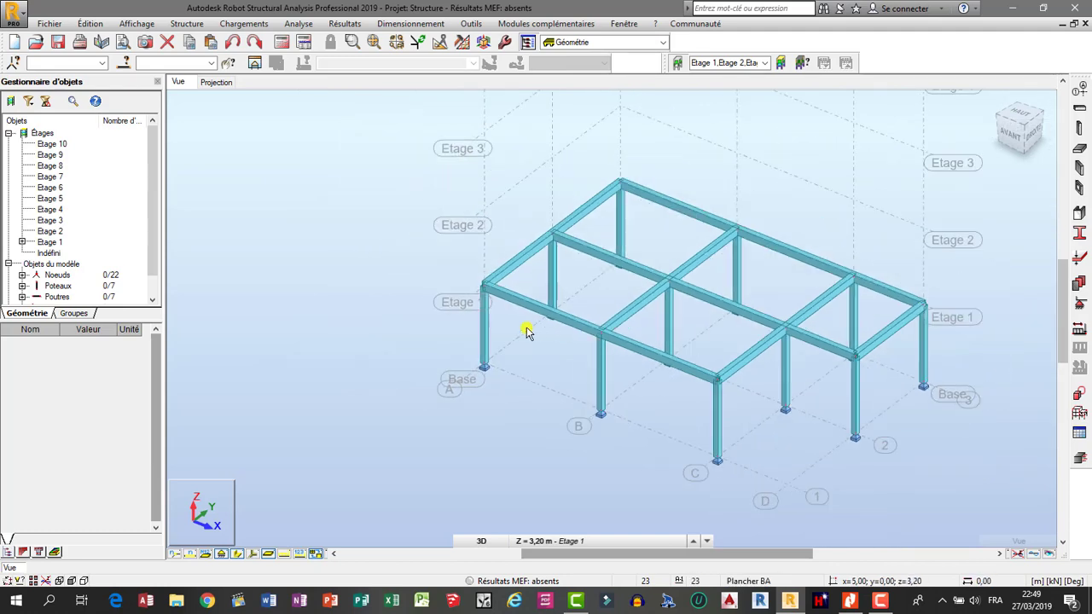
scroll(527, 332, down, 2)
scroll(787, 366, up, 2)
click(992, 106)
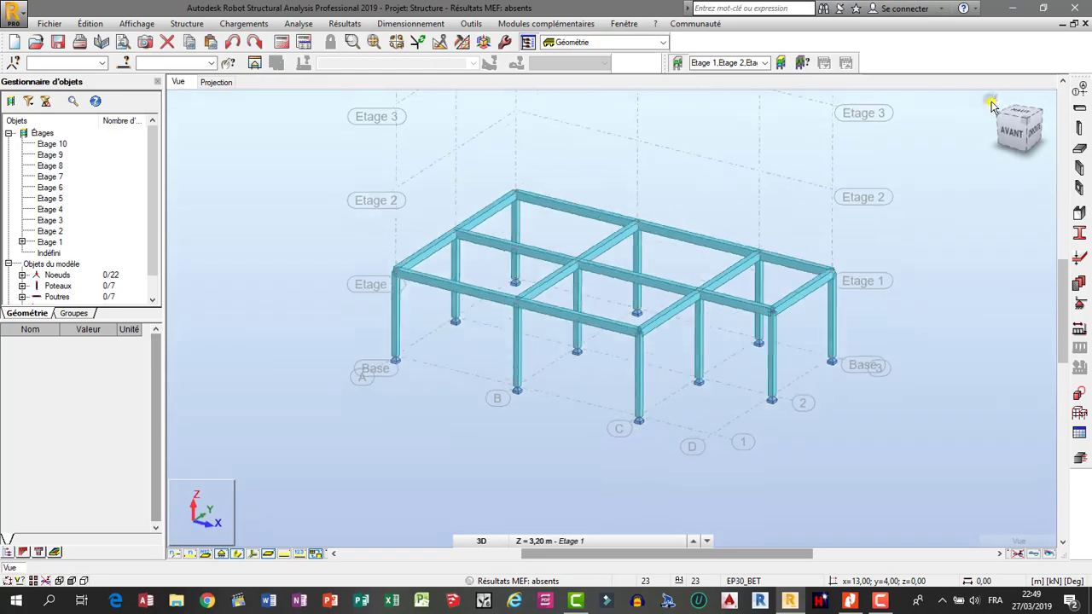